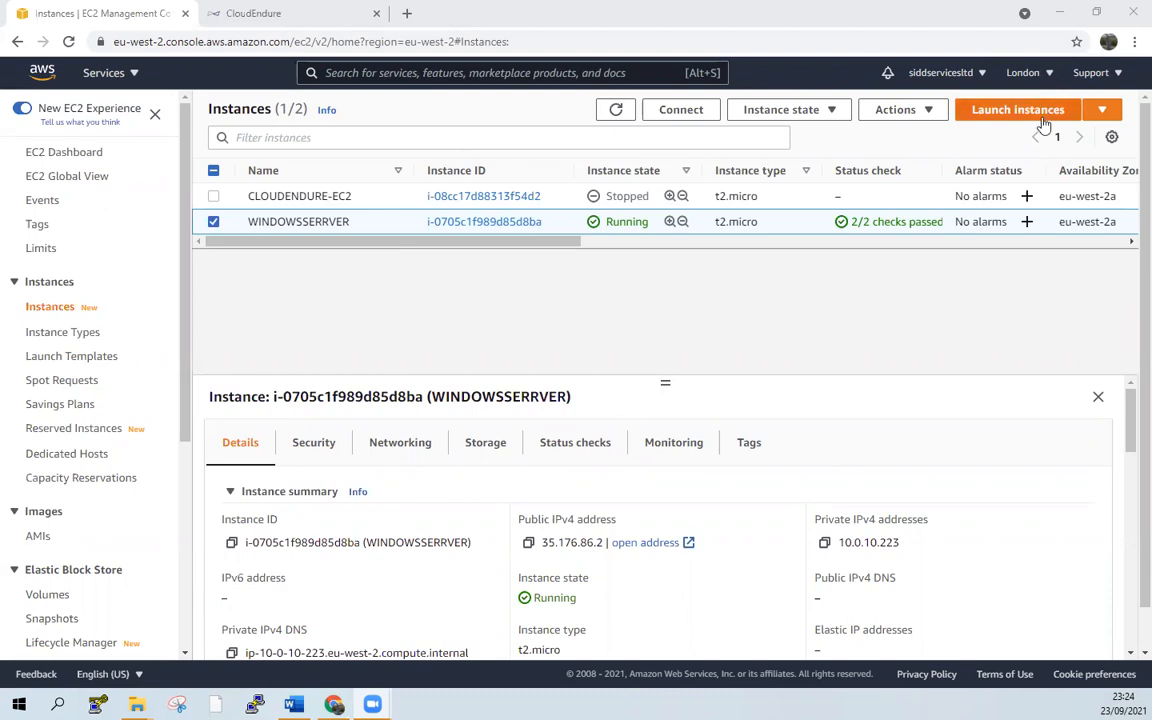
- Open the VPC service in the AWS console and view the details of cloudendureVPC
click(267, 18)
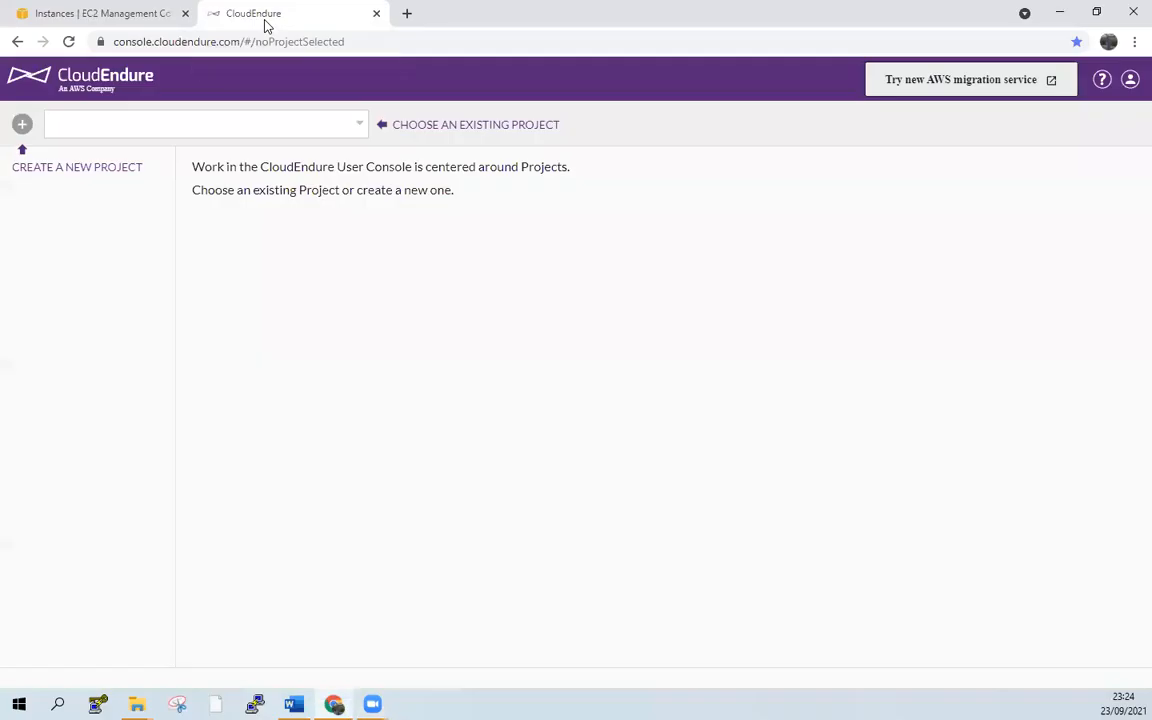
click(105, 25)
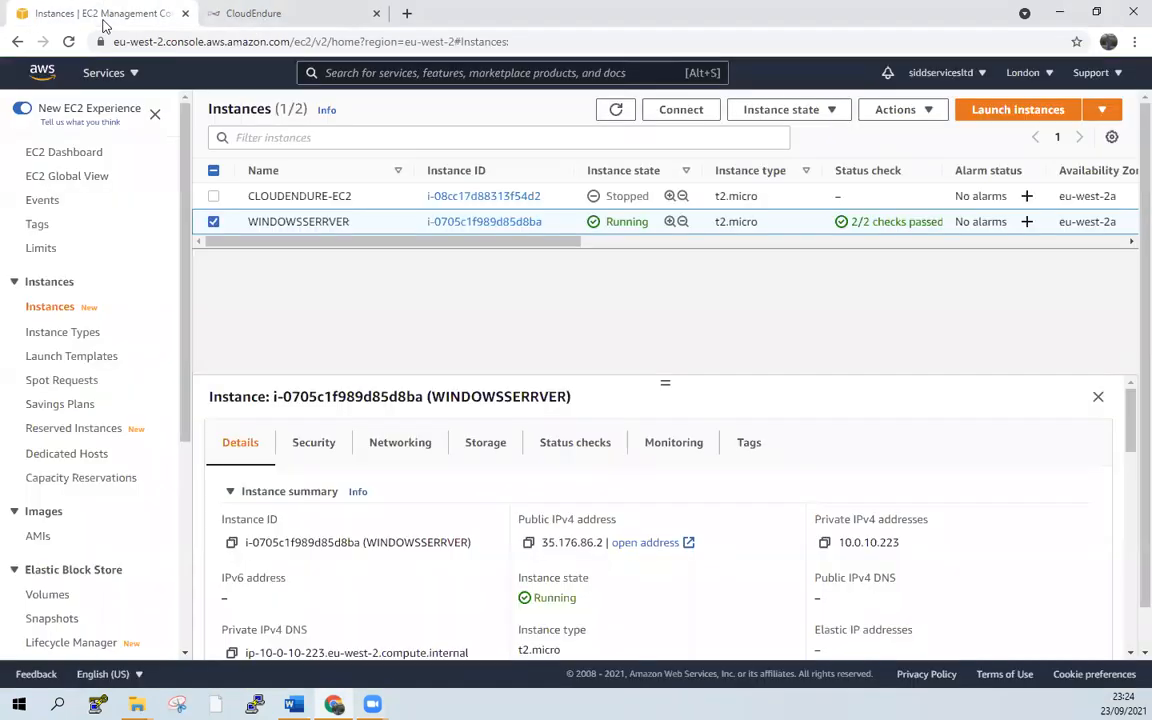
click(104, 74)
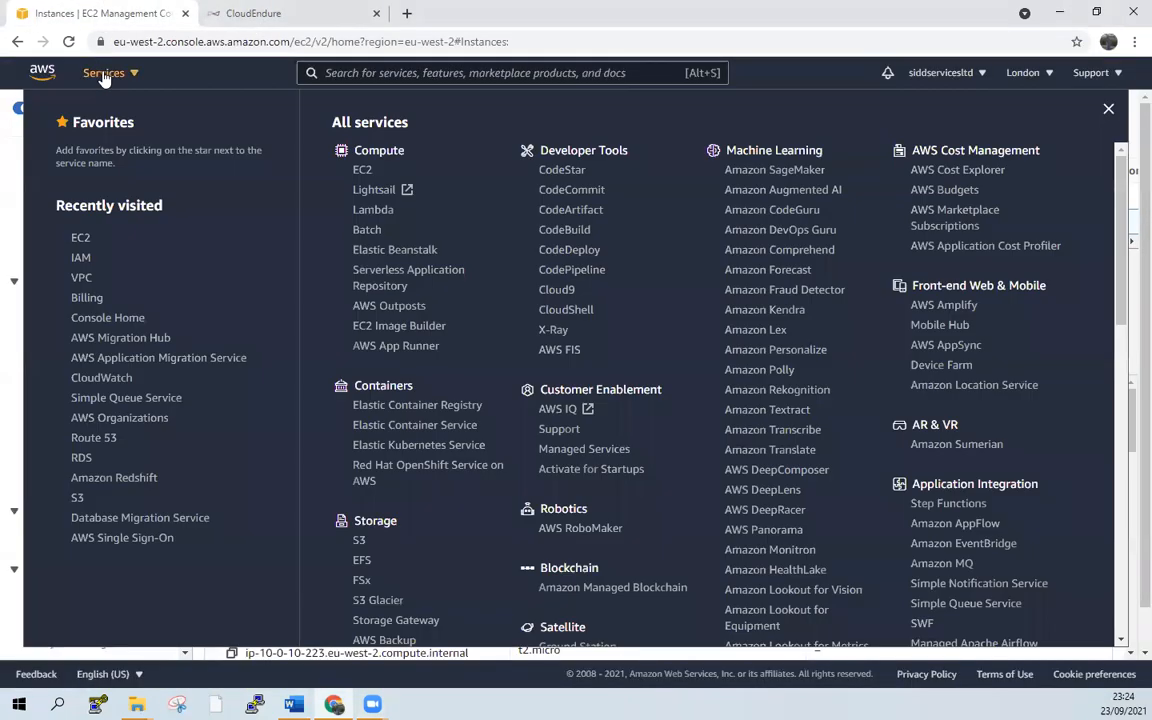
click(89, 284)
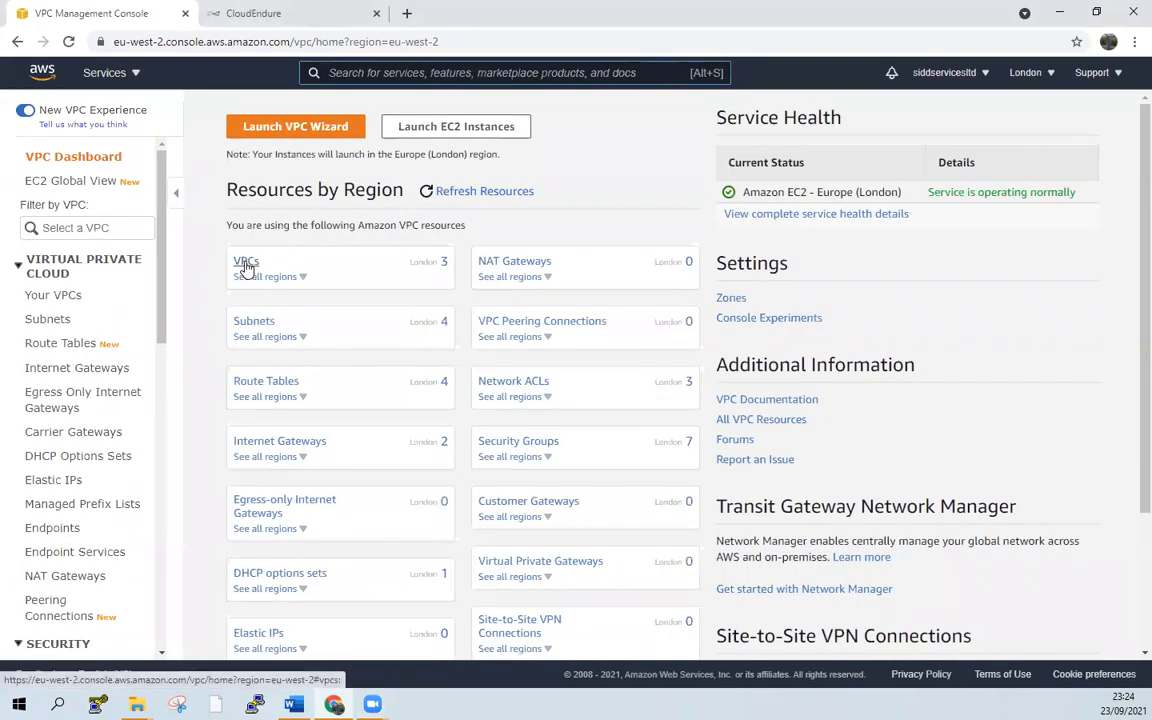
click(245, 263)
click(247, 266)
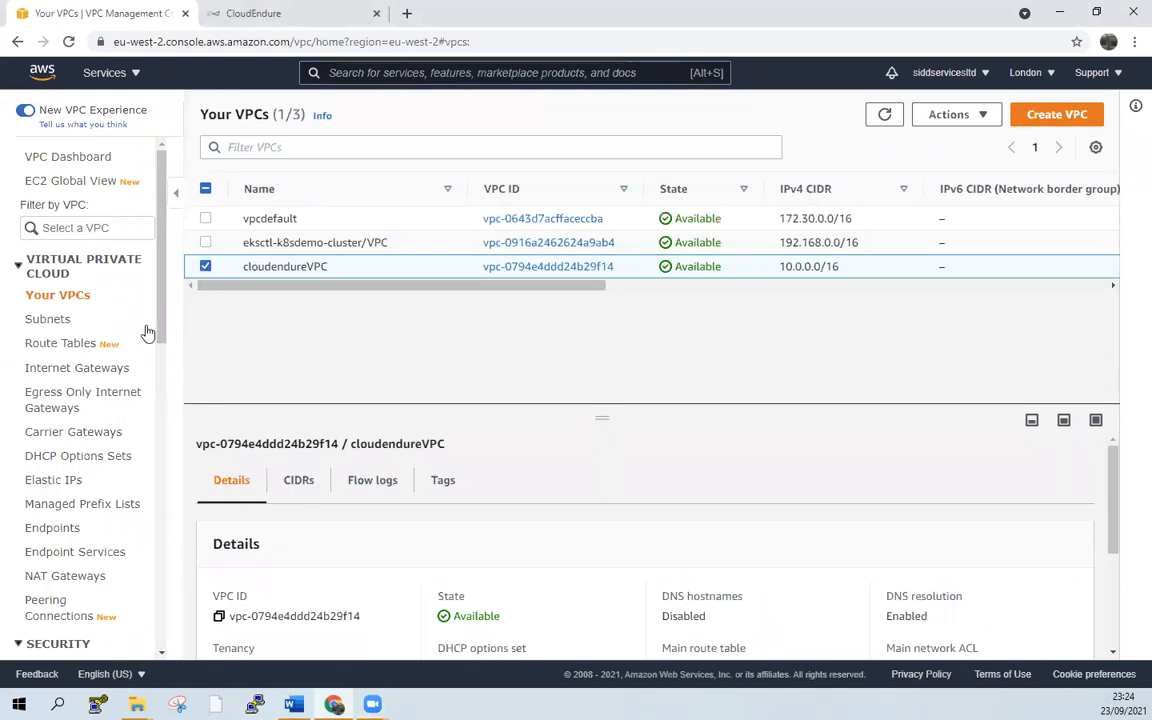
- Review the details of the CLOUDENDURE-IGW internet gateway and the PUBLIC-SUBNET subnet
click(72, 368)
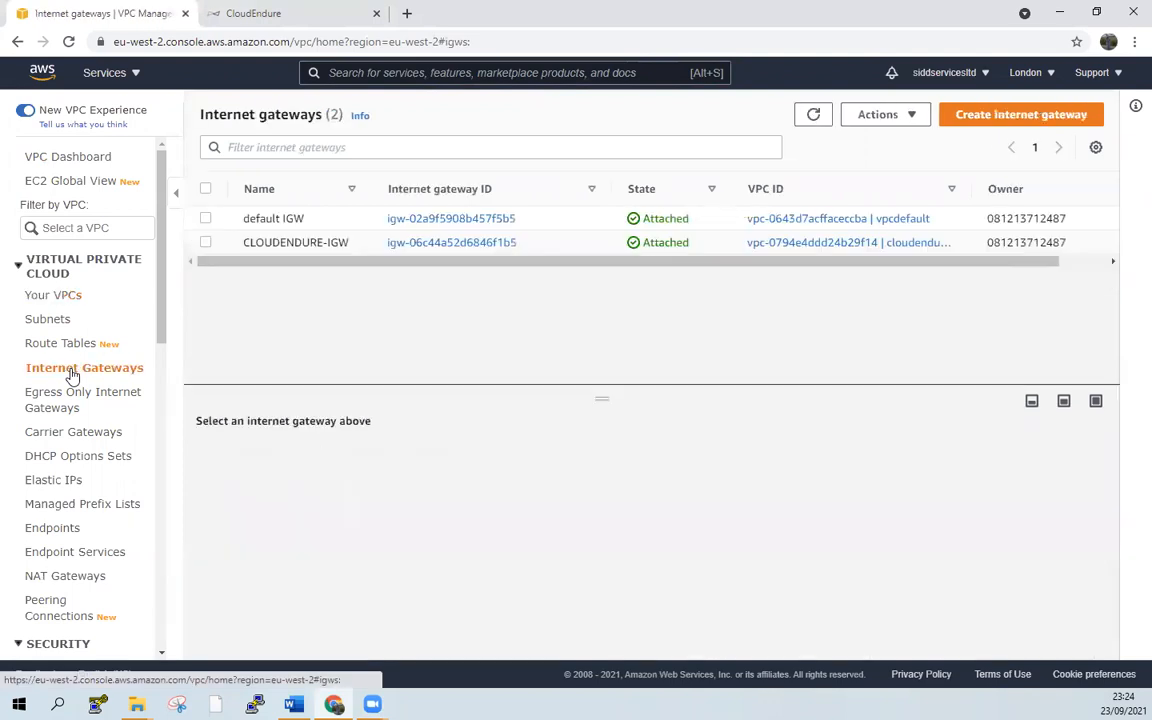
click(206, 243)
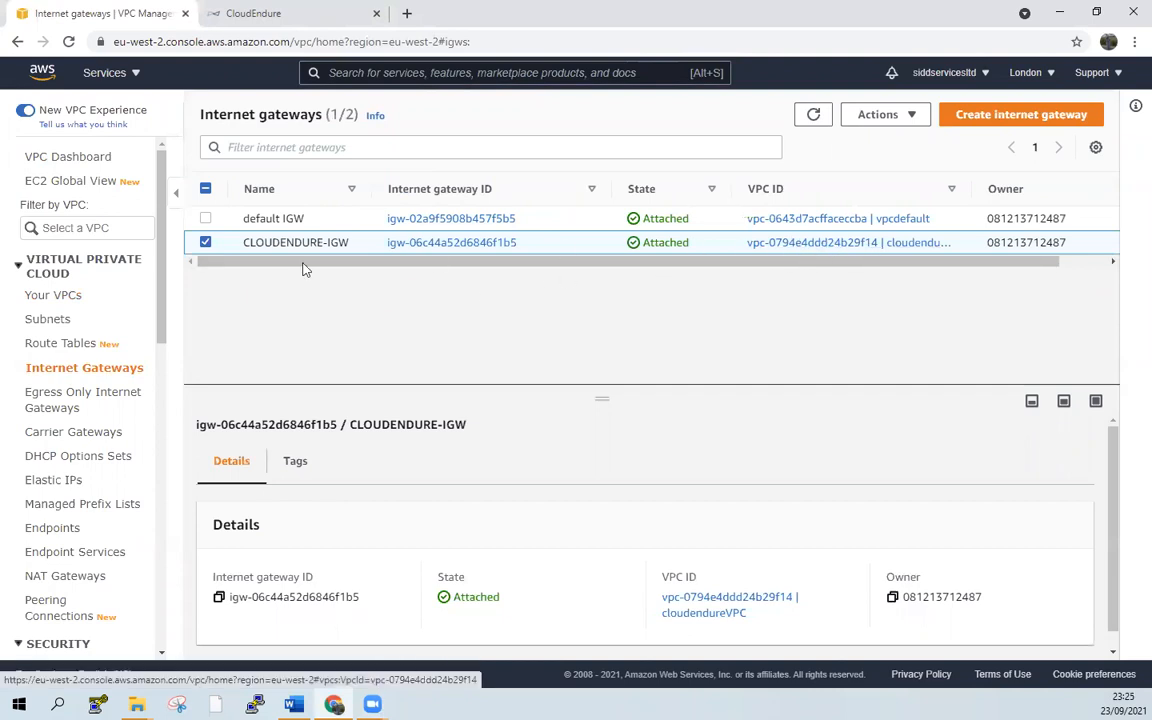
click(41, 322)
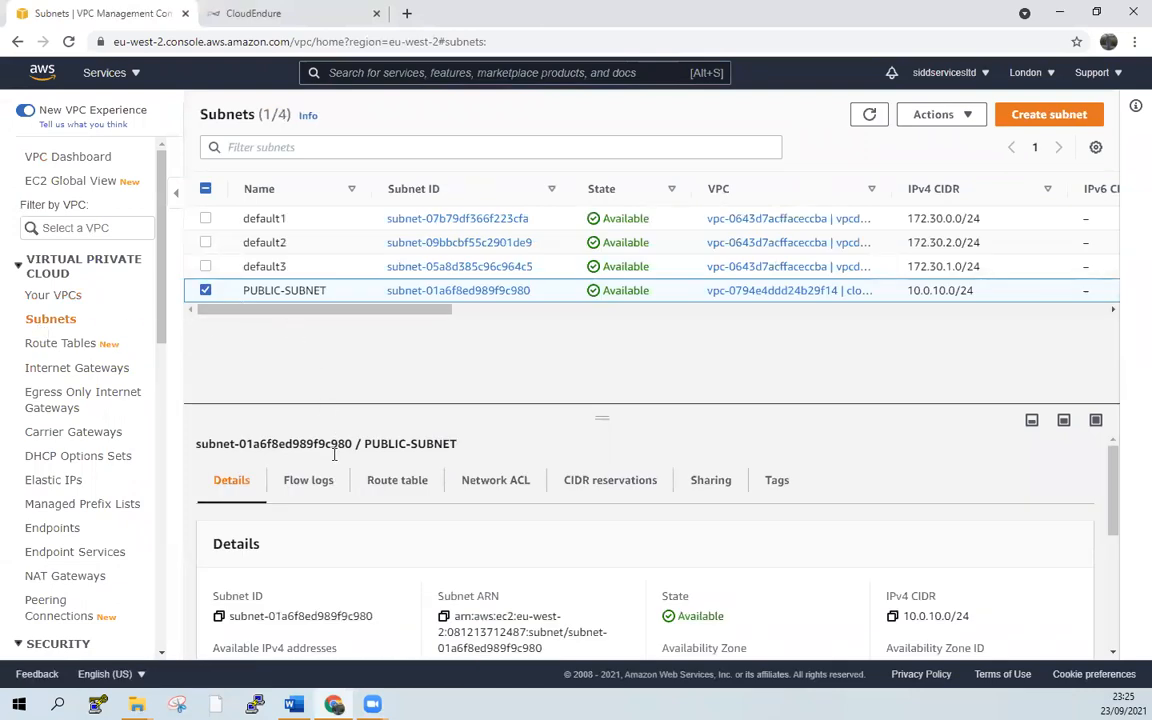
scroll(334, 463, down, 3)
scroll(420, 532, up, 3)
- Examine the routes and explicit subnet associations of the CLOUDENDURE-RT route table
click(90, 352)
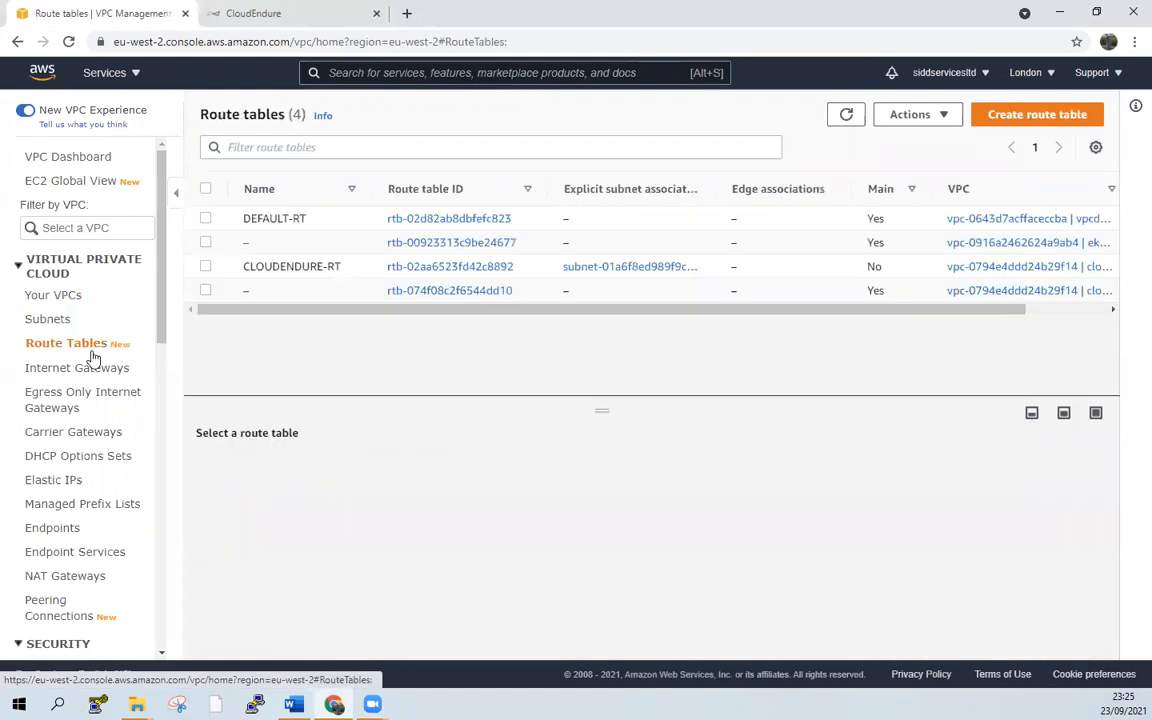
click(205, 267)
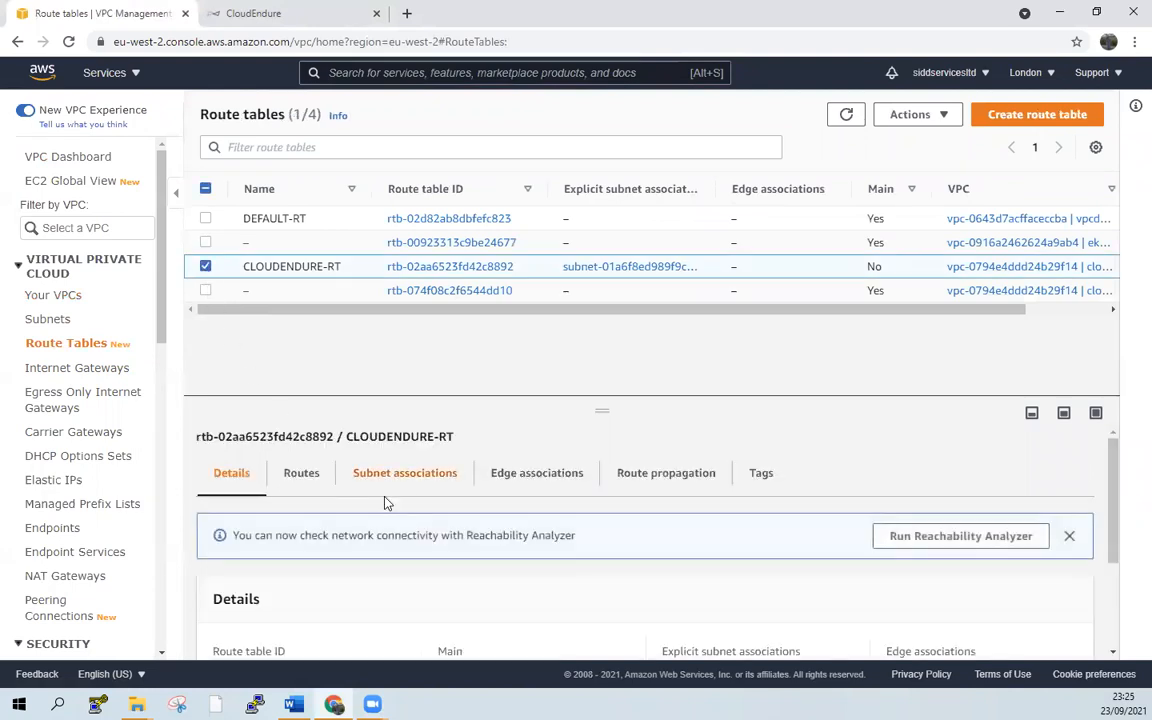
click(302, 475)
scroll(325, 515, down, 2)
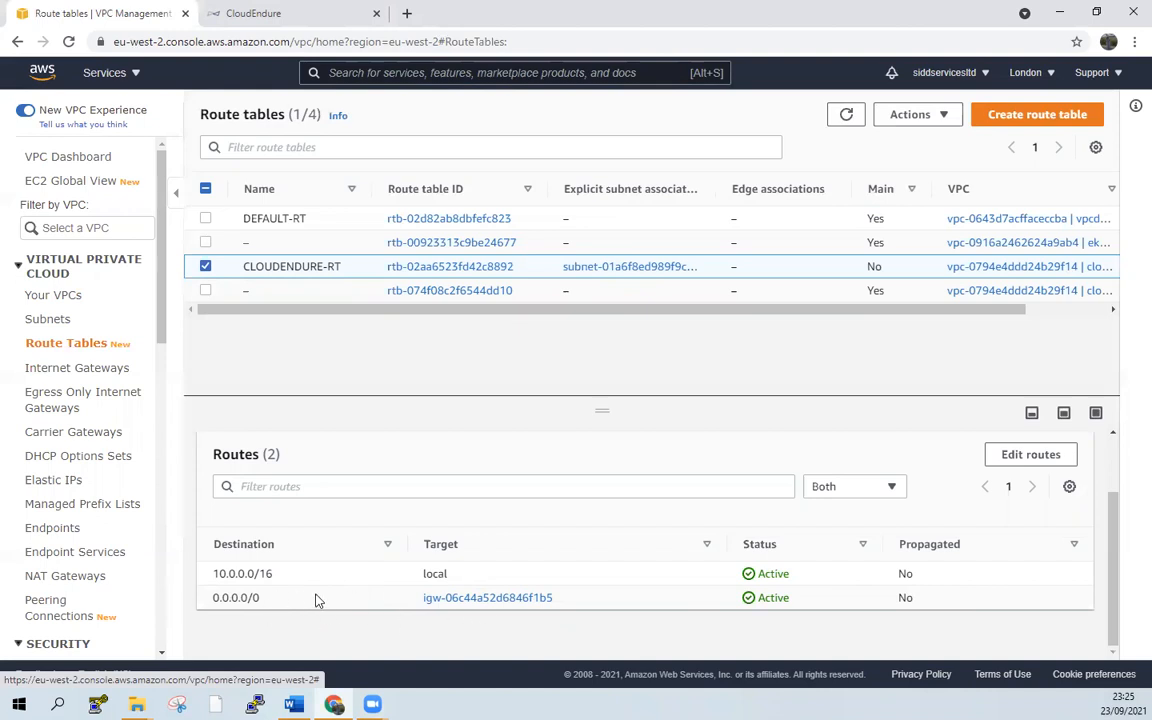
scroll(316, 603, up, 1)
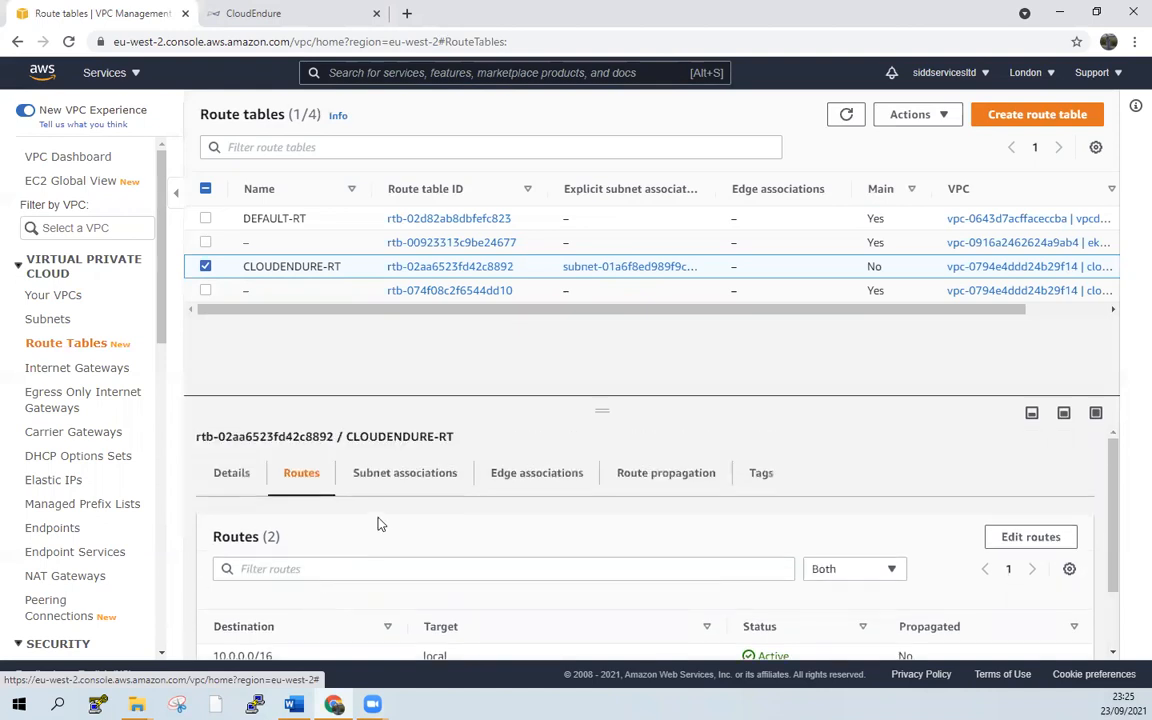
click(431, 478)
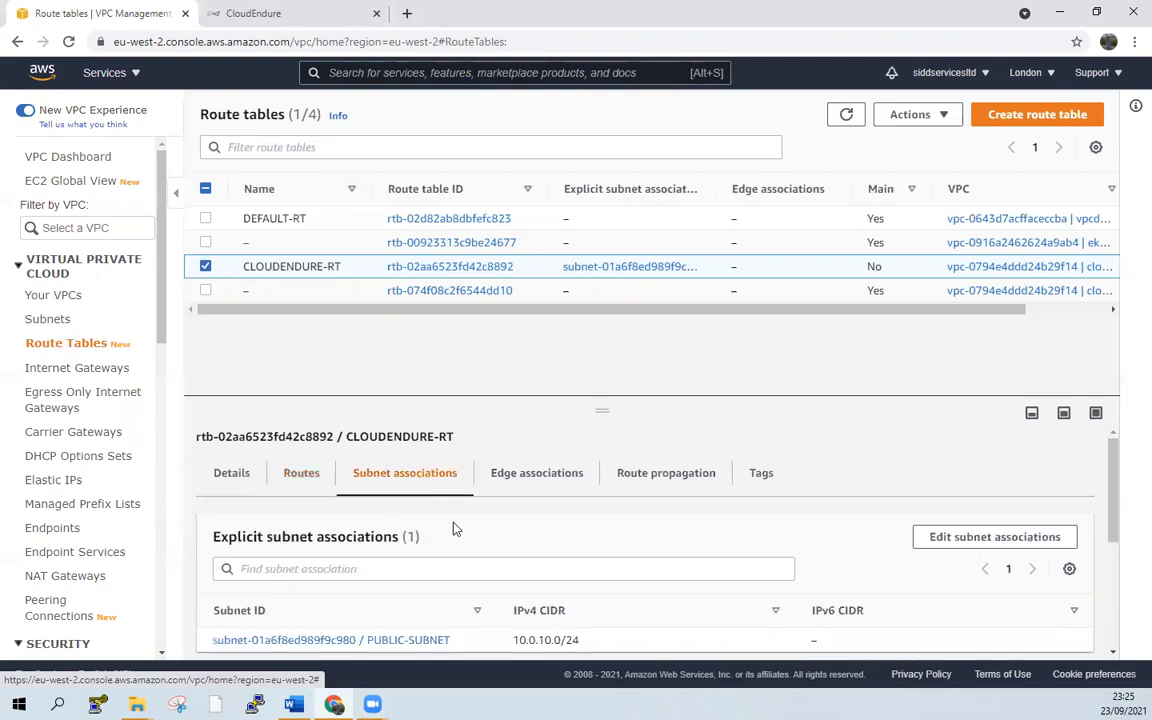
scroll(455, 528, down, 1)
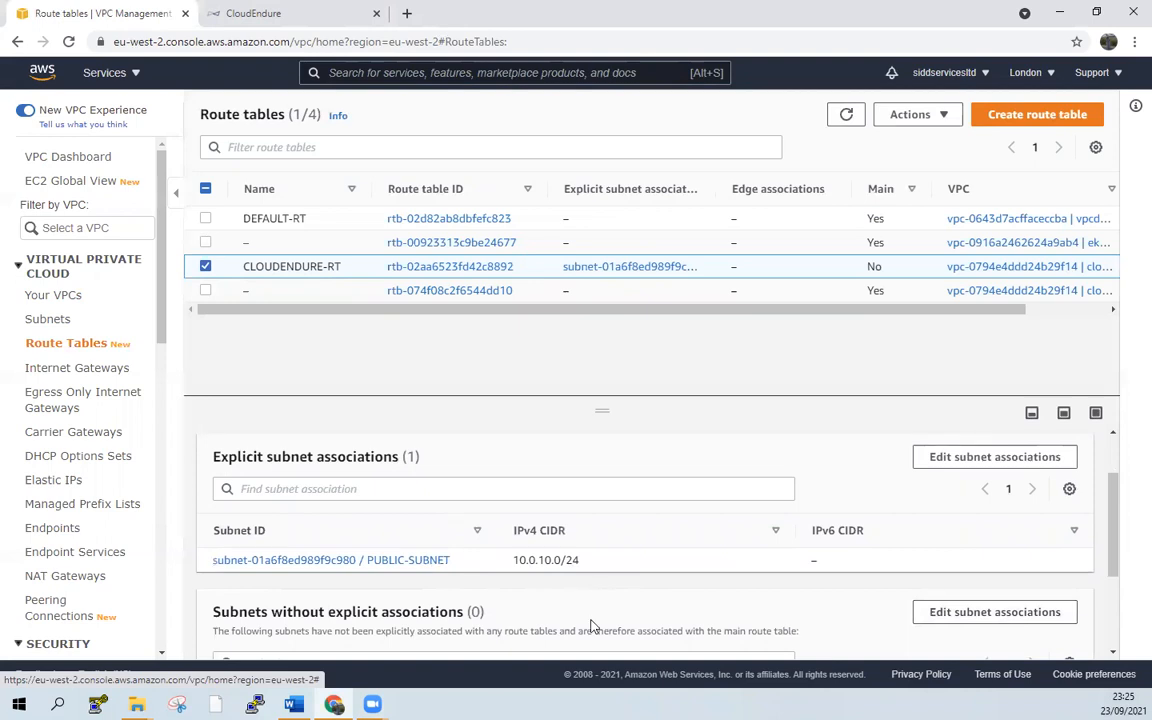
- Open the IAM service and view the list of IAM users
click(105, 74)
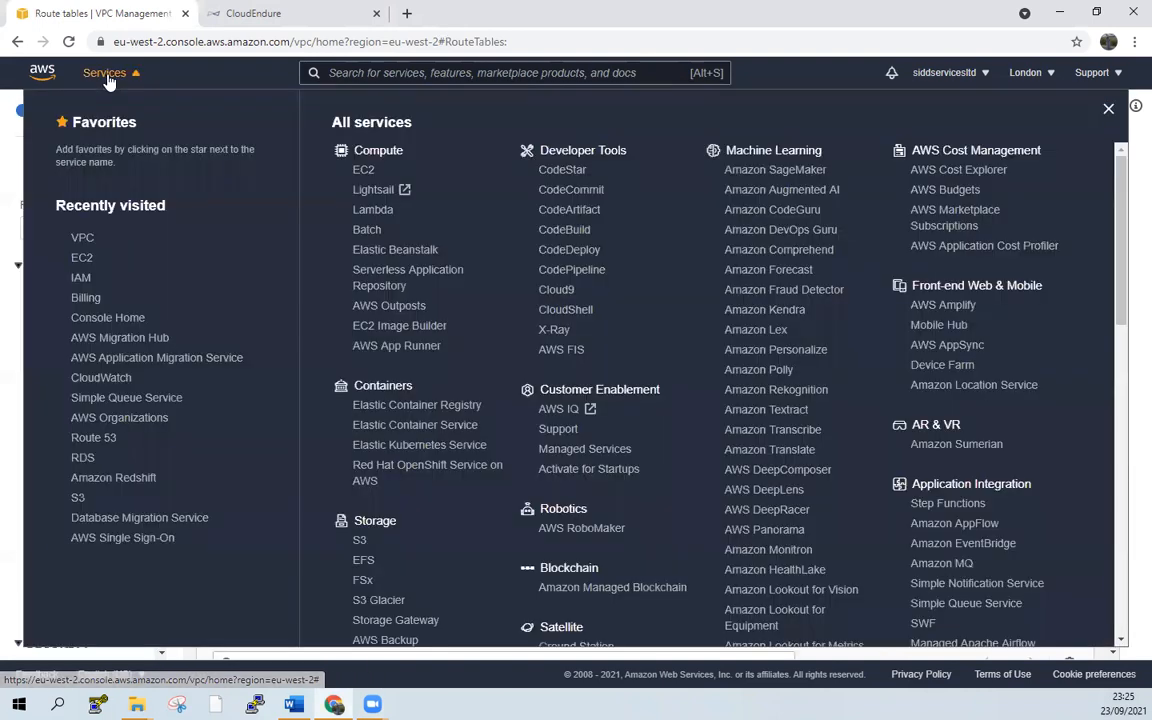
click(82, 279)
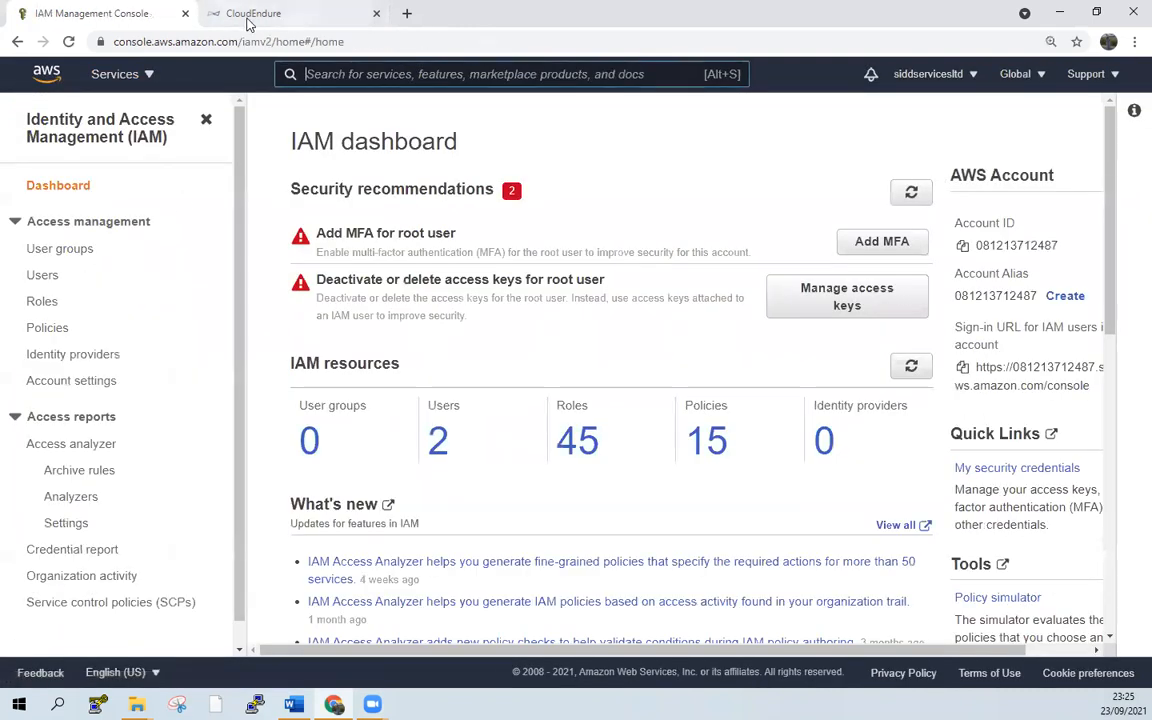
click(437, 440)
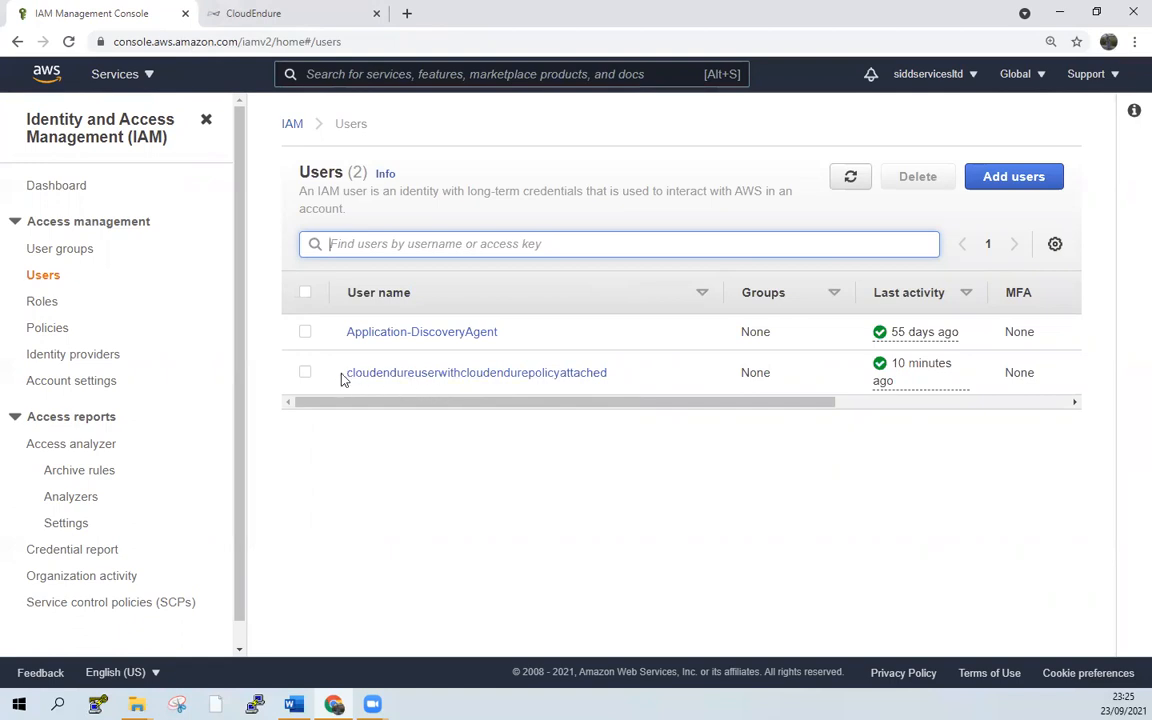
- Return to the EC2 instances list and show the details of the WINDOWSSERRVER instance
click(122, 76)
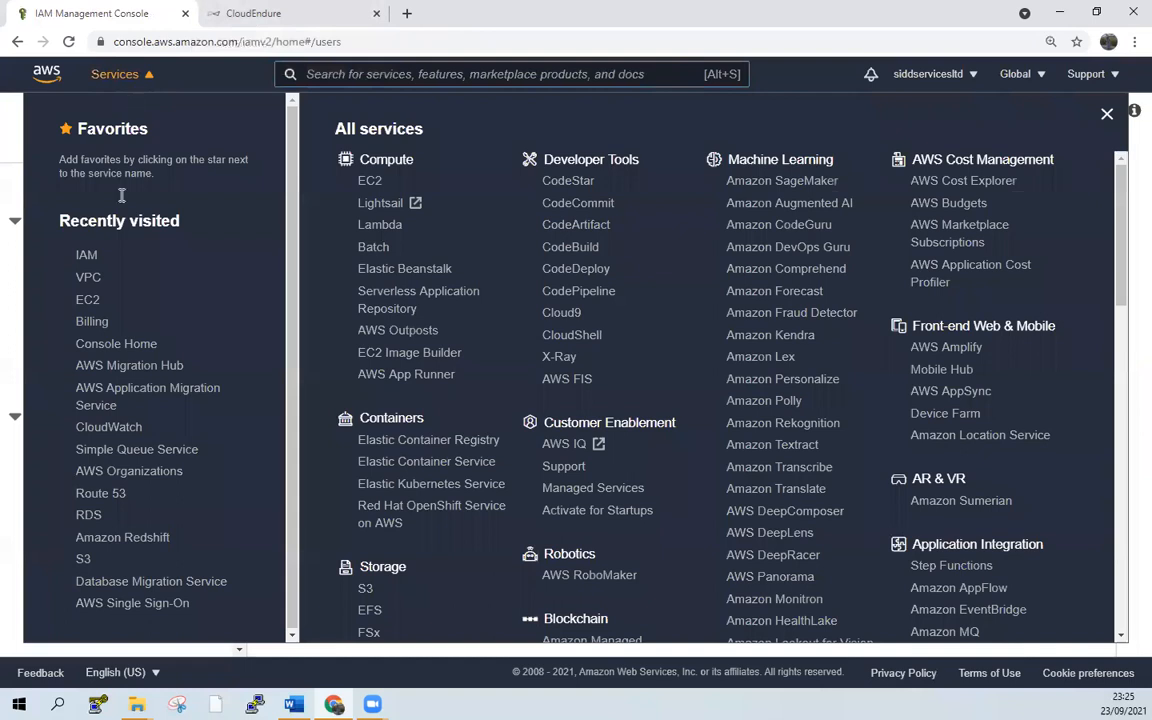
click(85, 299)
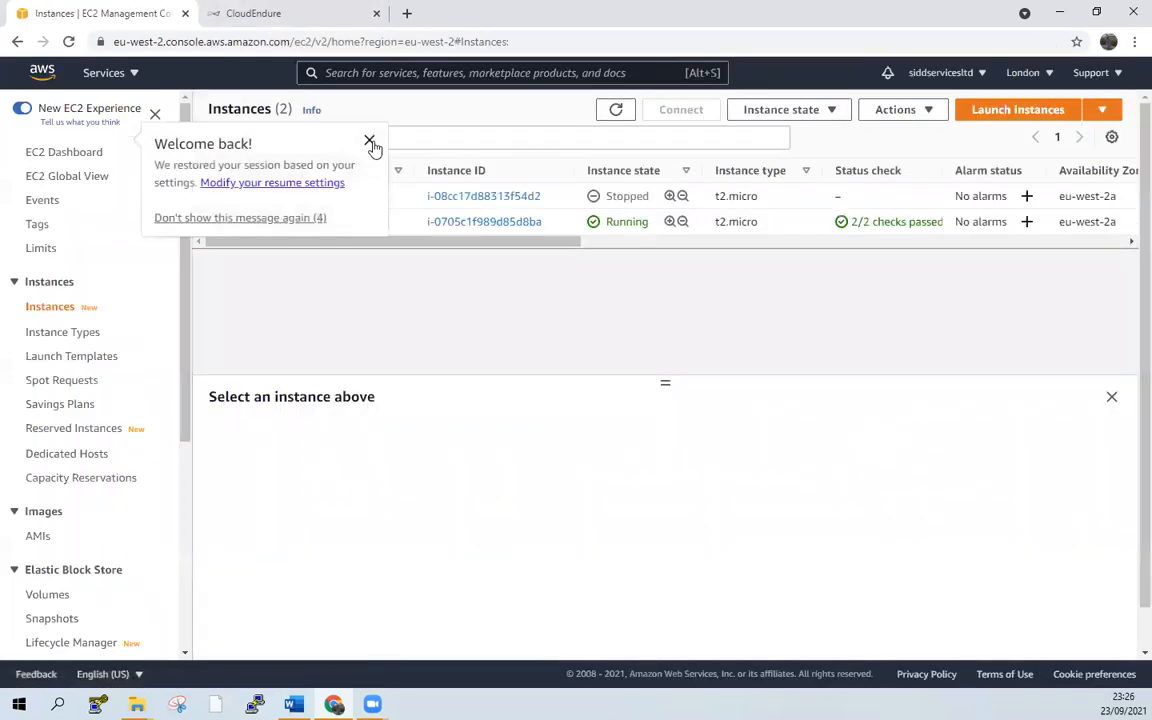
click(370, 141)
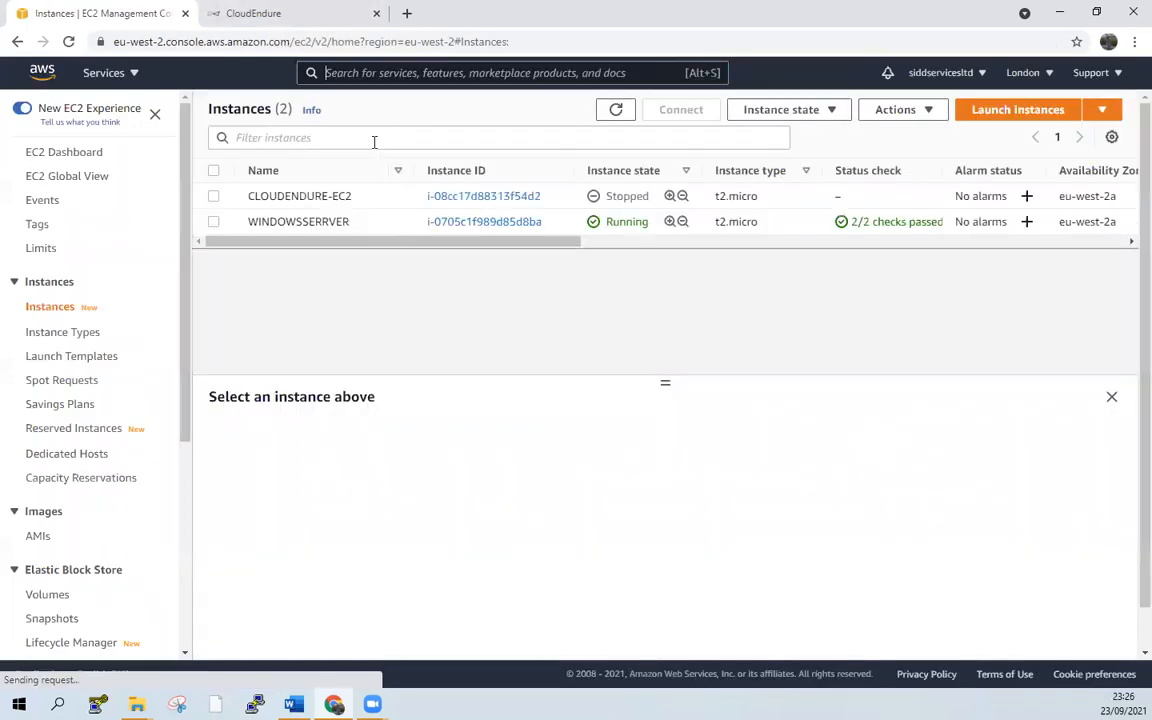
click(210, 228)
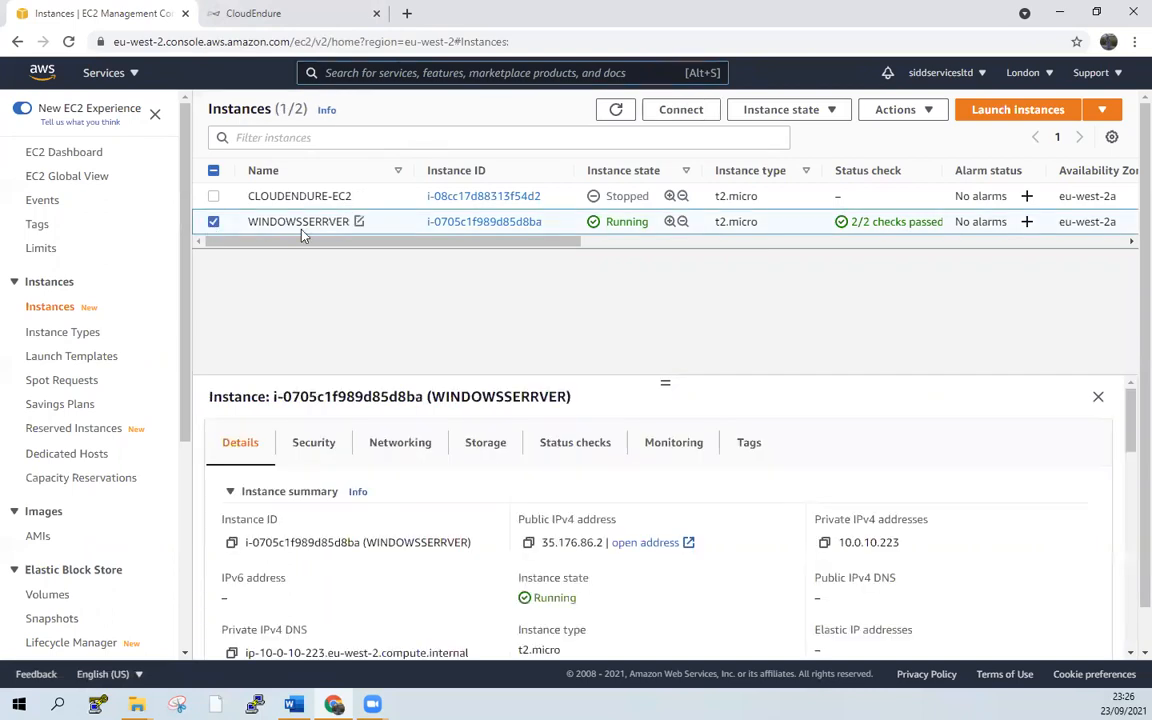
- Switch to the CloudEndure console and check which account is signed in
click(303, 24)
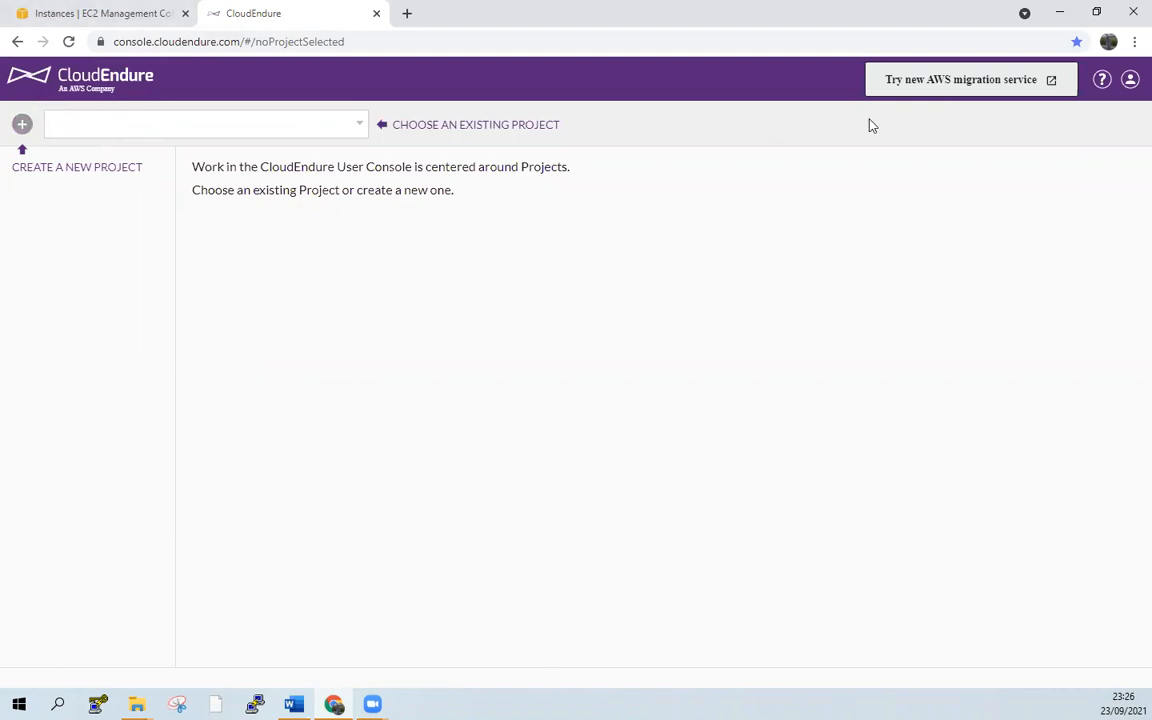
click(1129, 80)
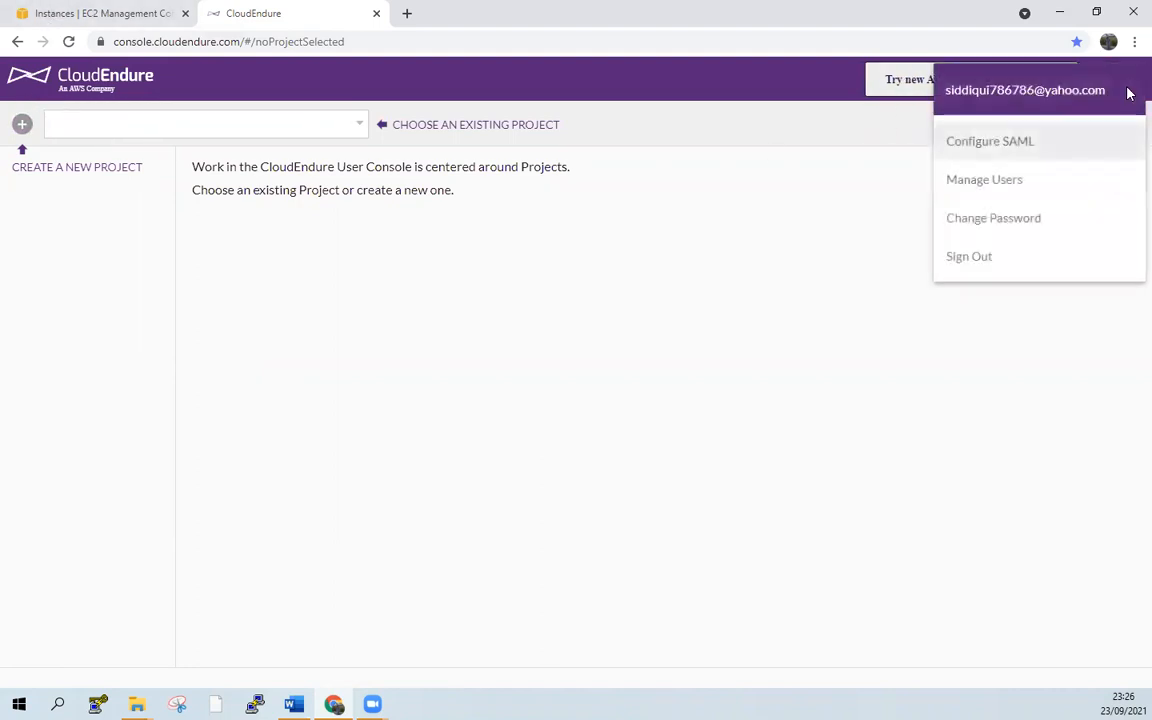
click(681, 317)
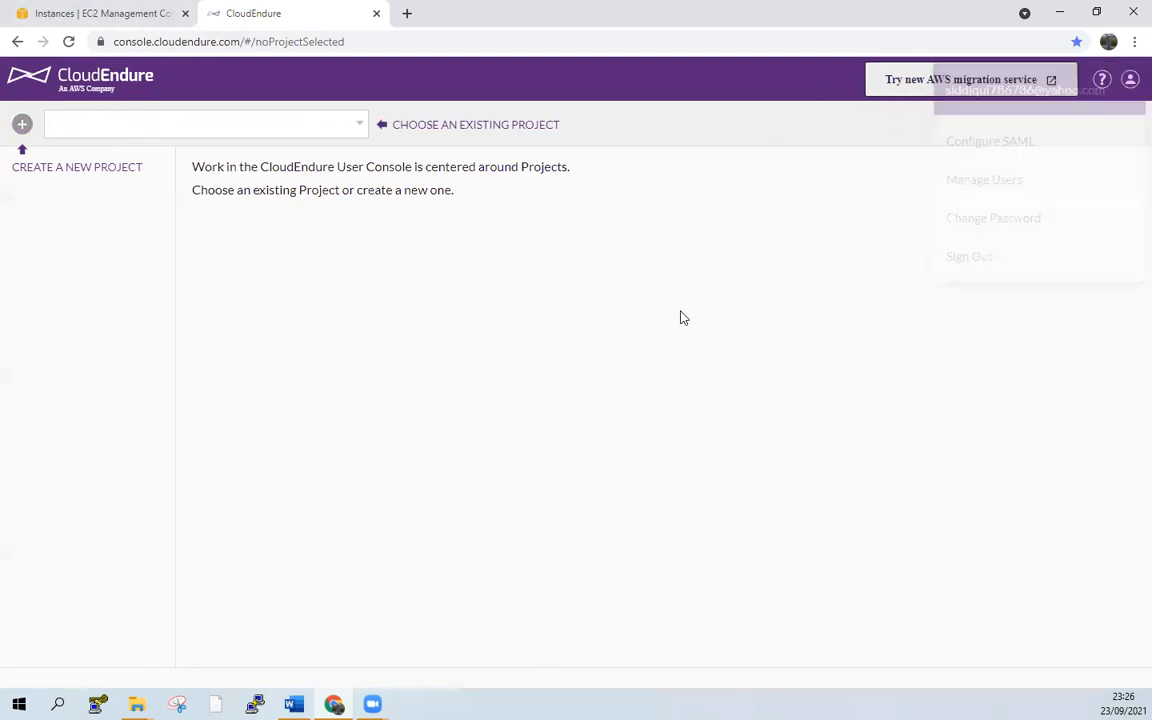
- Create a new CloudEndure project named windowsservermigration and continue past the project setup notice
click(20, 125)
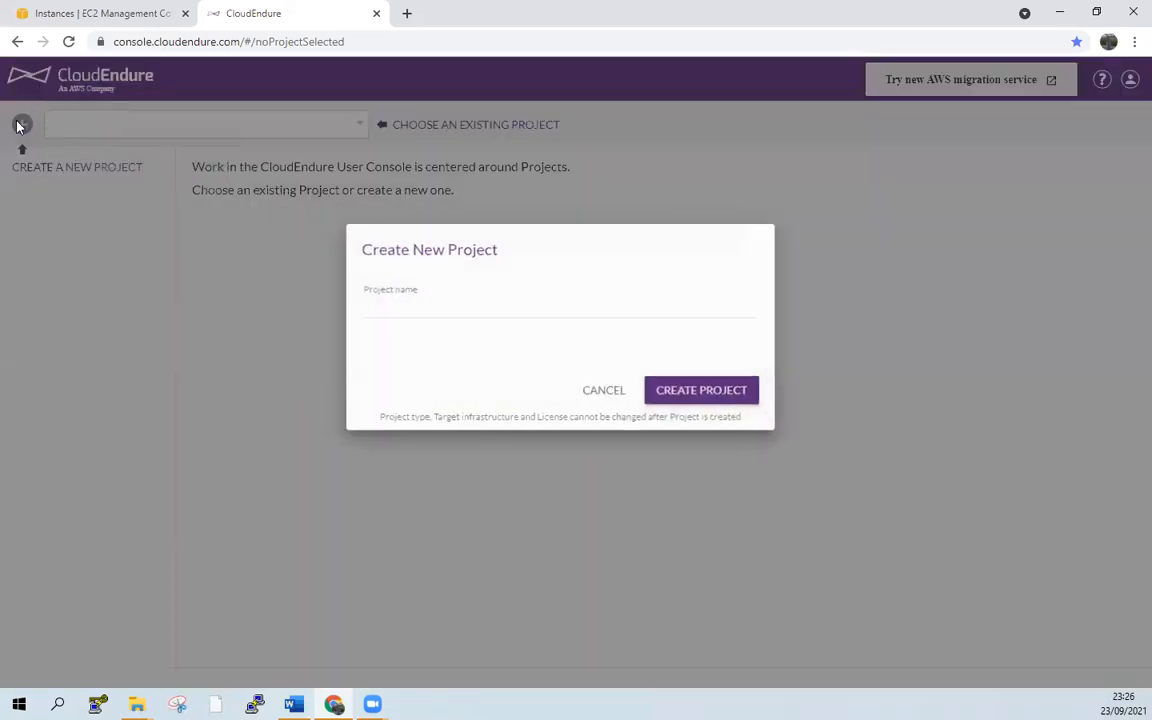
click(505, 306)
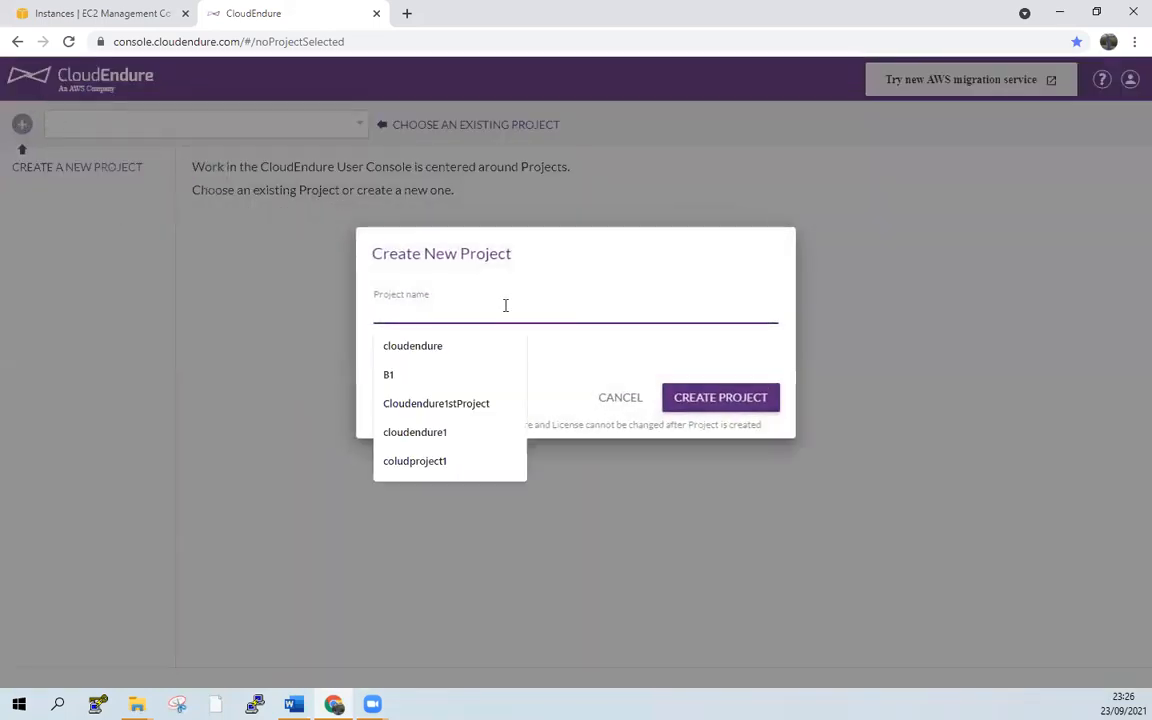
text(windows)
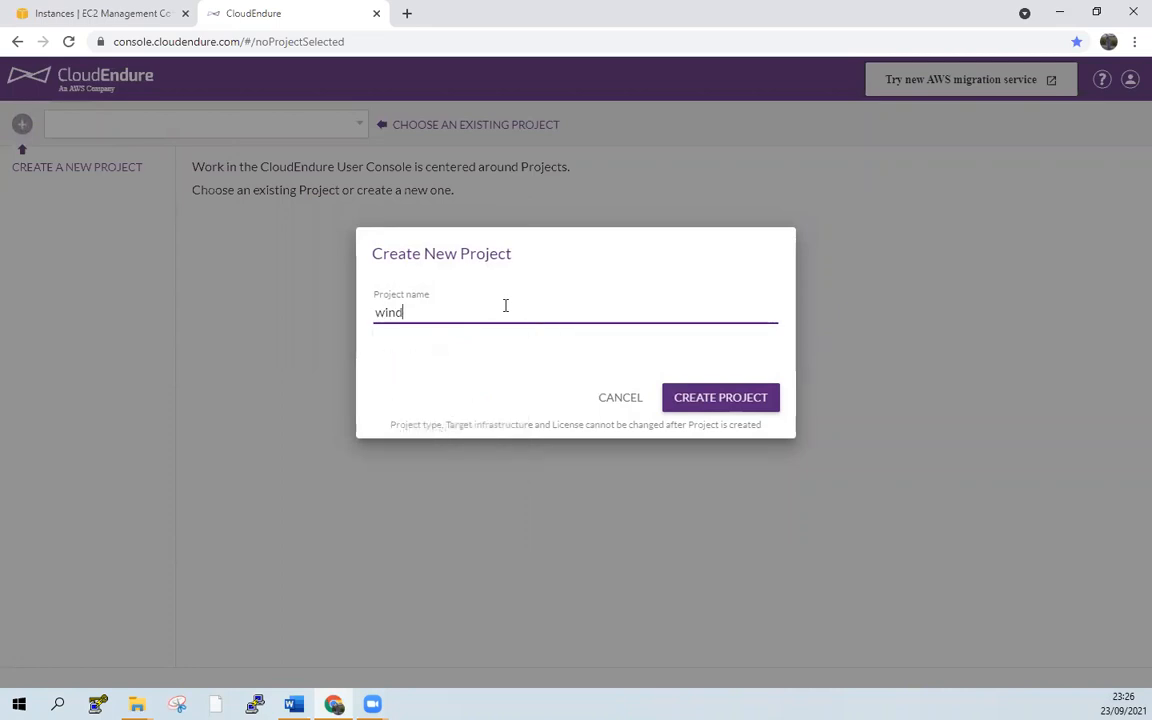
text(servermigration)
click(706, 400)
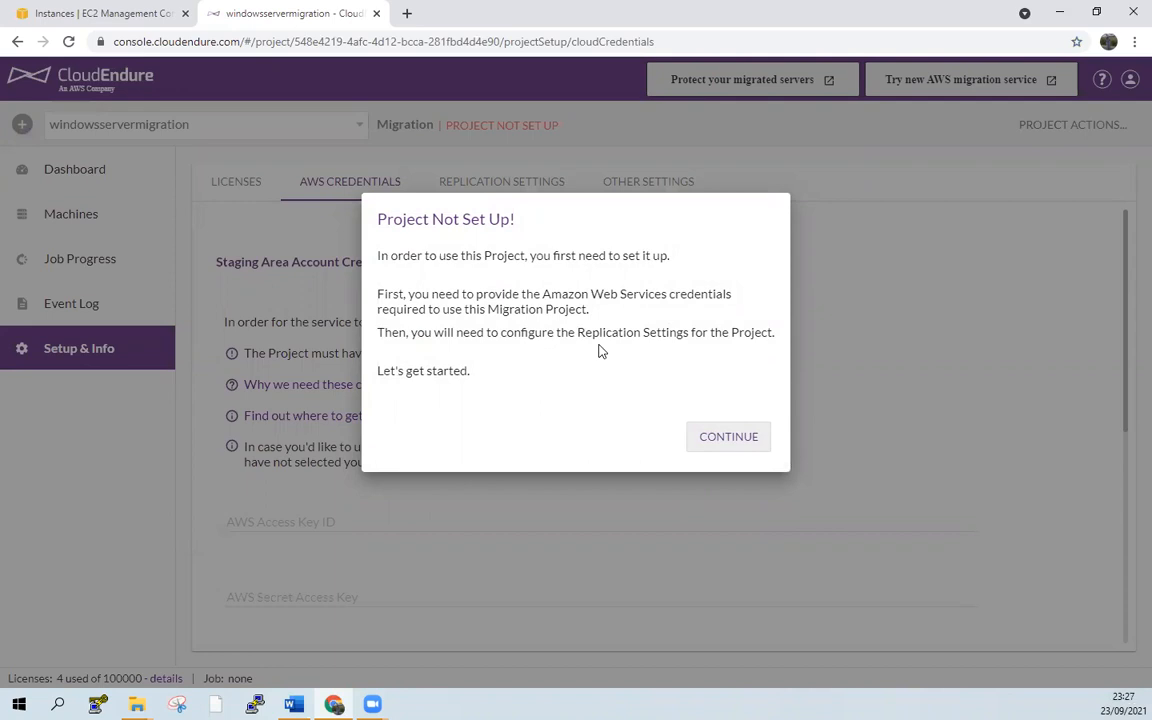
click(727, 443)
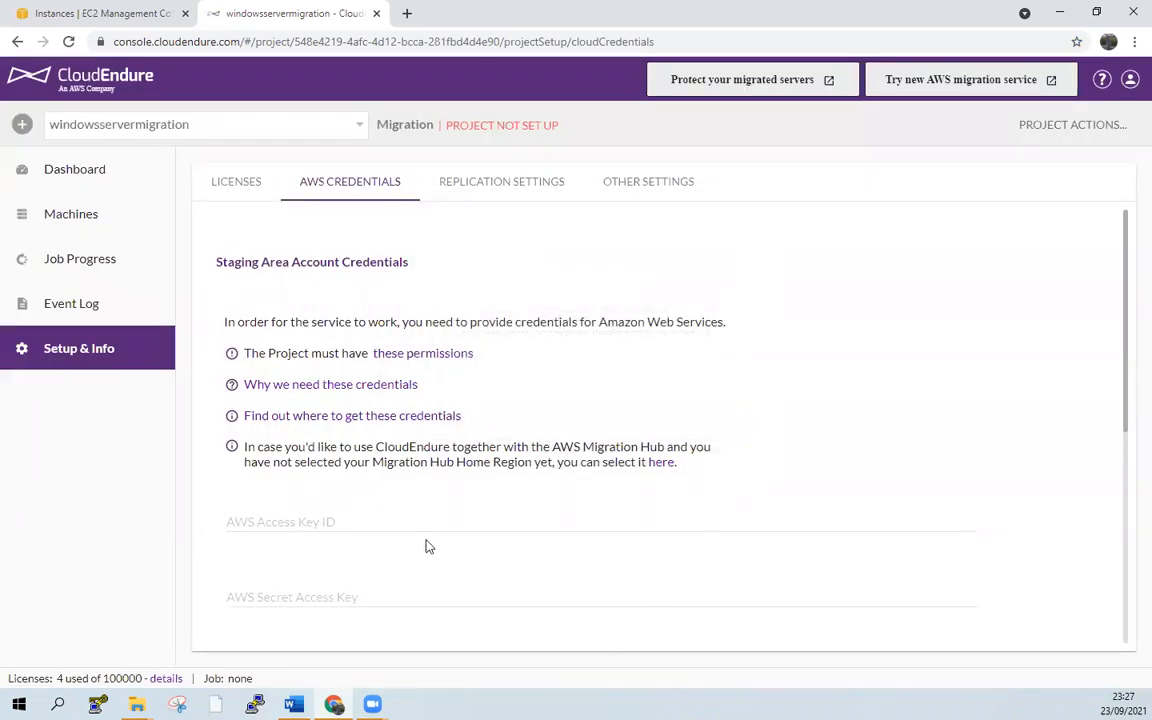
- Copy the AWS access key ID from the Word document and paste it into the project's staging area account credentials
click(400, 512)
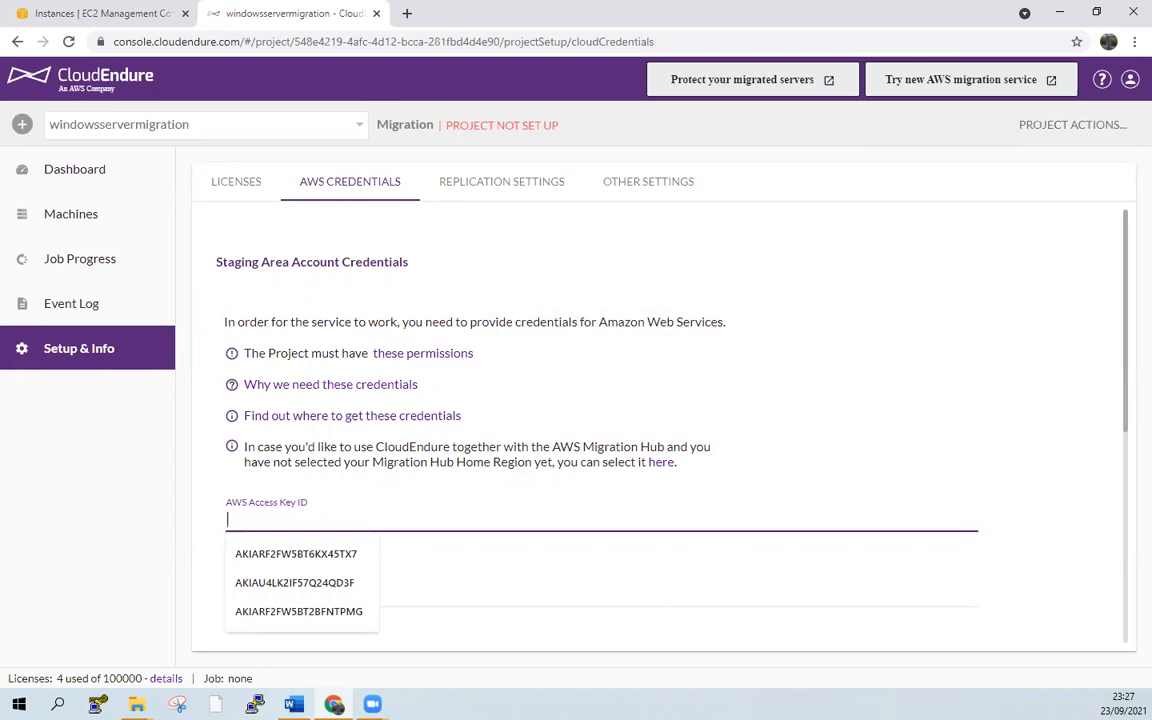
key(alt+Tab)
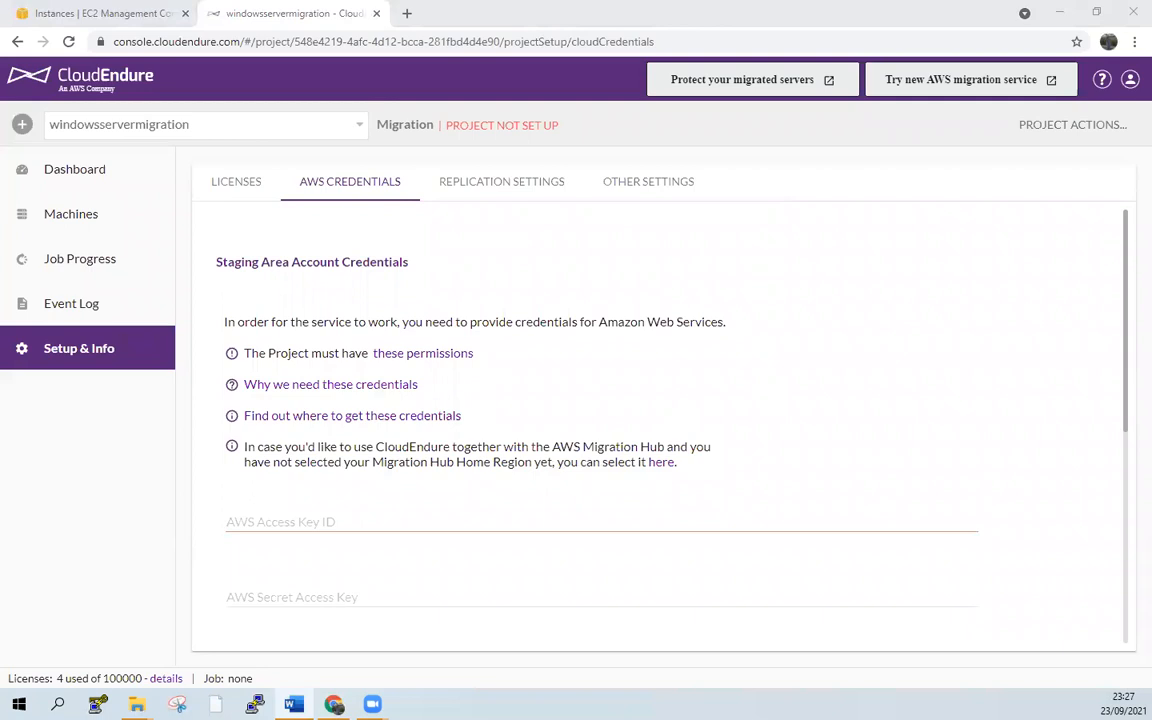
click(321, 518)
right_click(322, 520)
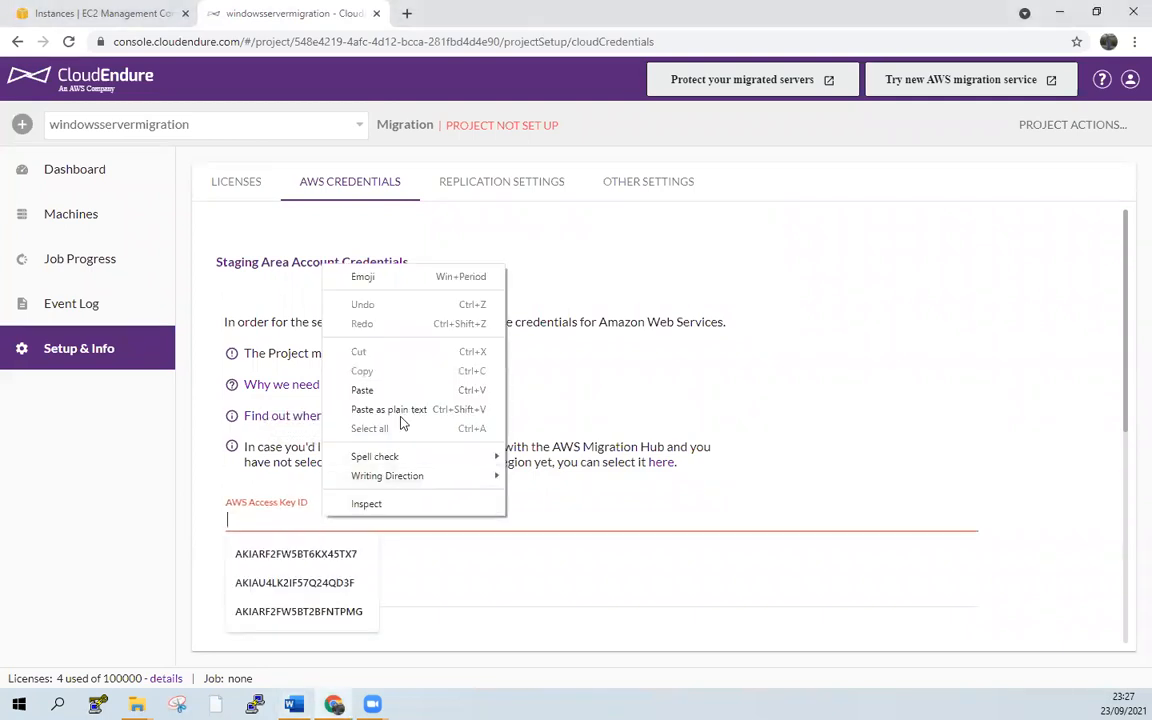
click(405, 390)
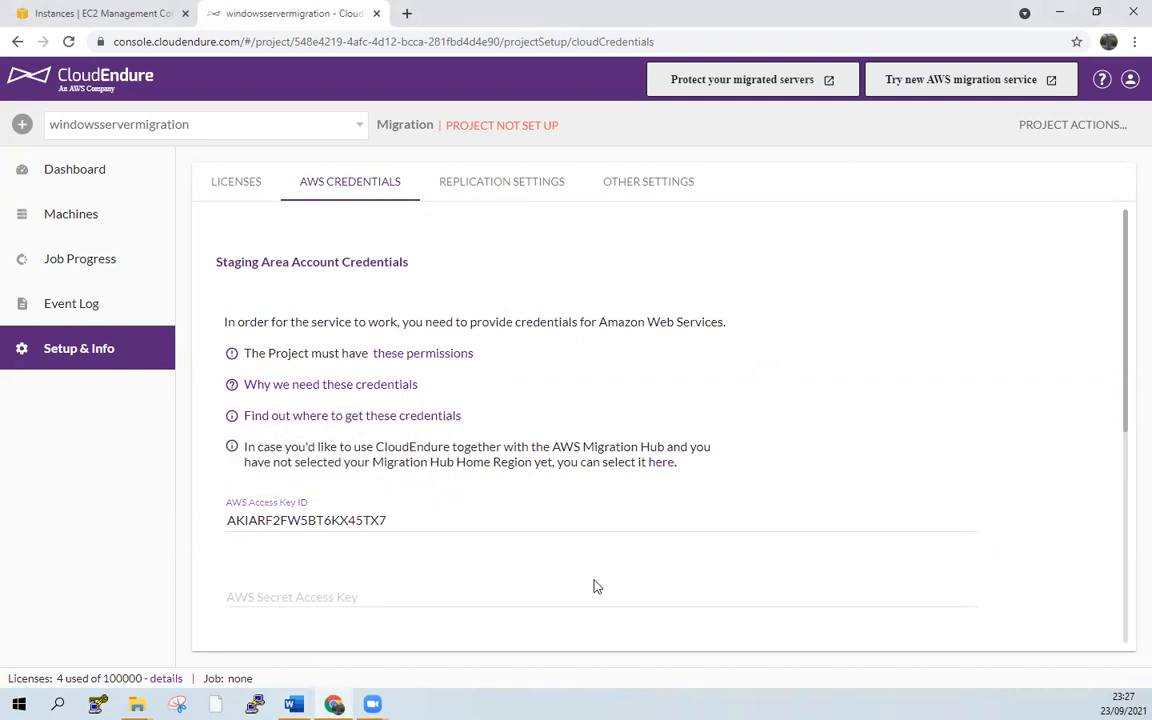
- Copy the AWS secret access key from the Word document, paste it into the staging area account credentials, and save them
click(294, 704)
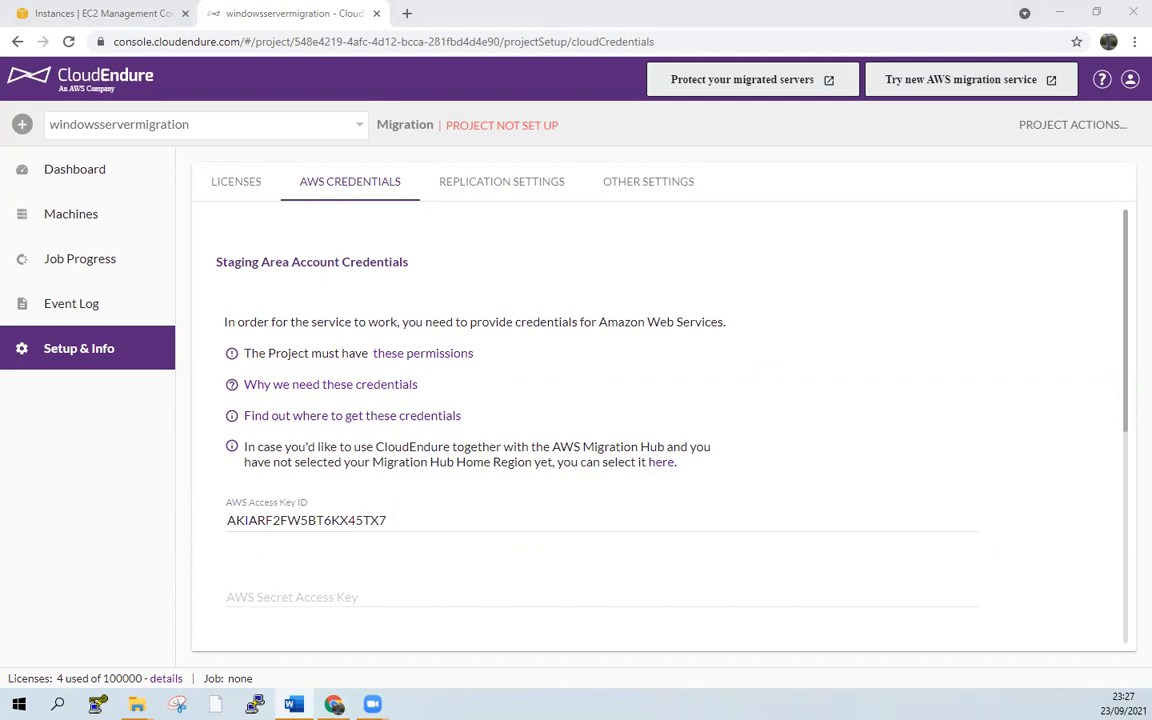
click(350, 593)
right_click(350, 593)
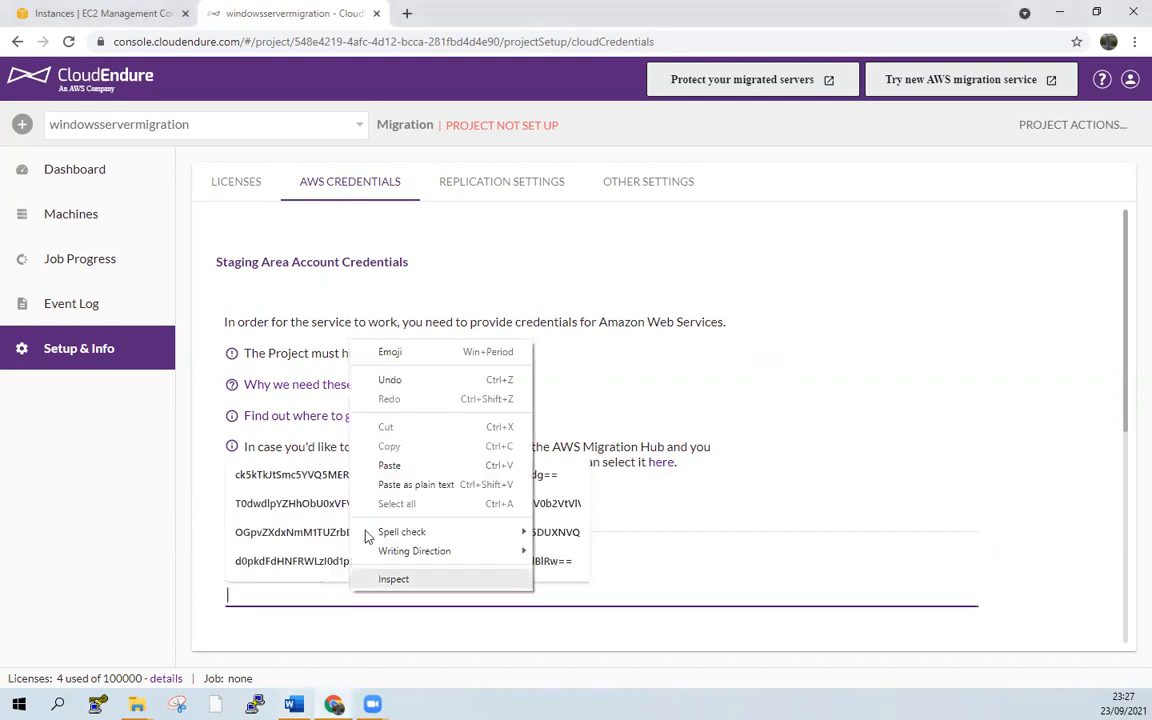
click(393, 471)
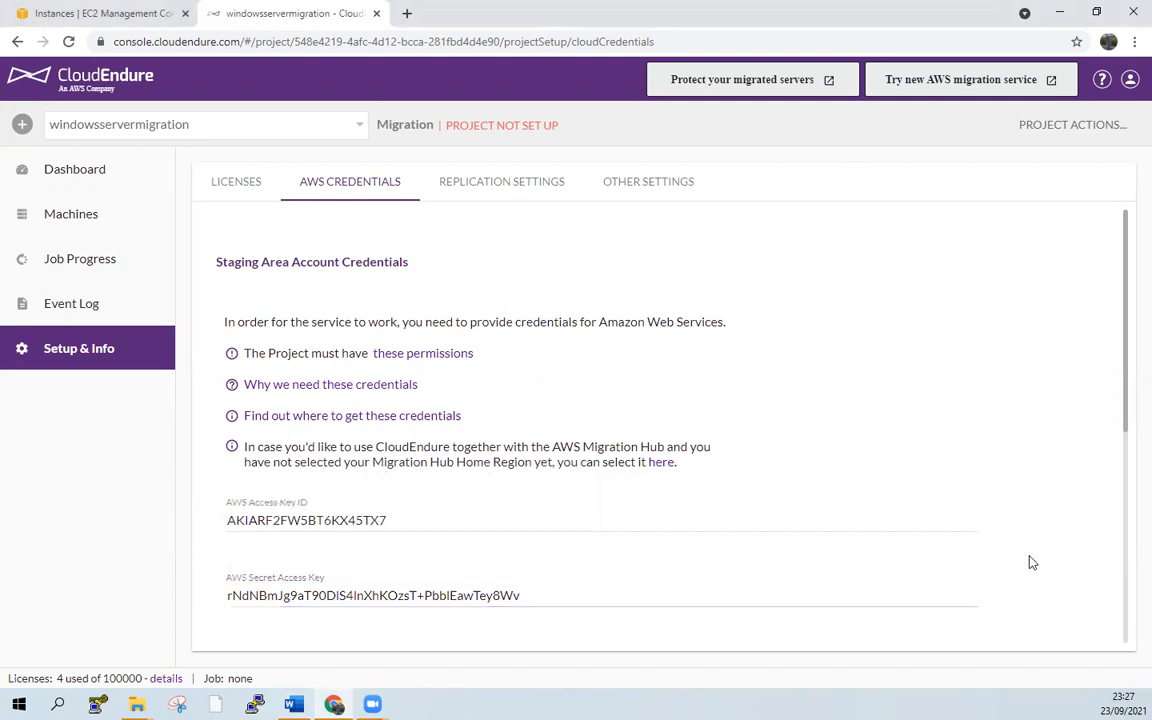
scroll(1032, 563, down, 2)
scroll(1017, 545, down, 2)
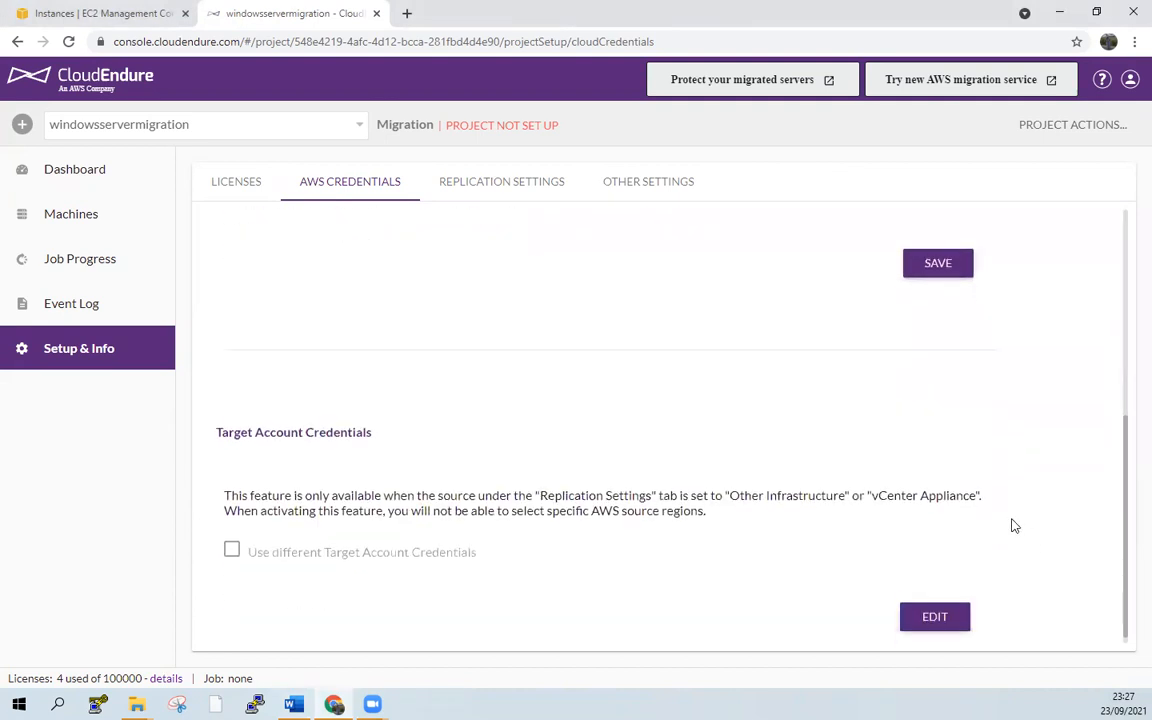
scroll(1012, 525, down, 1)
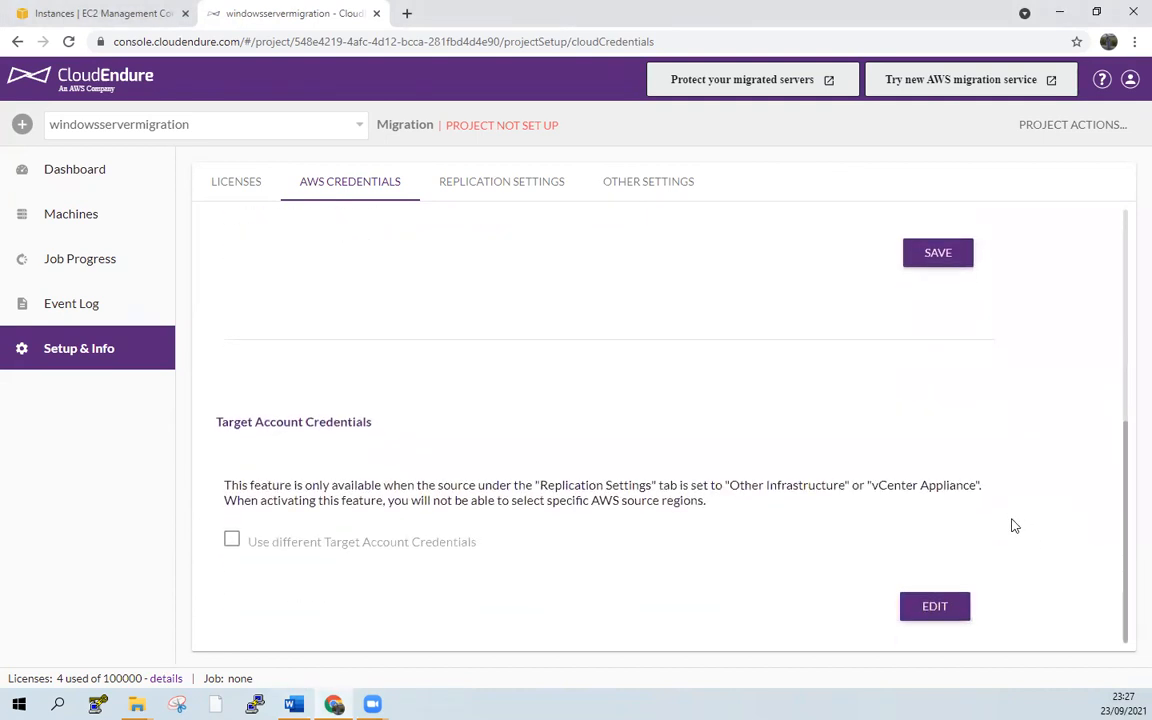
click(946, 260)
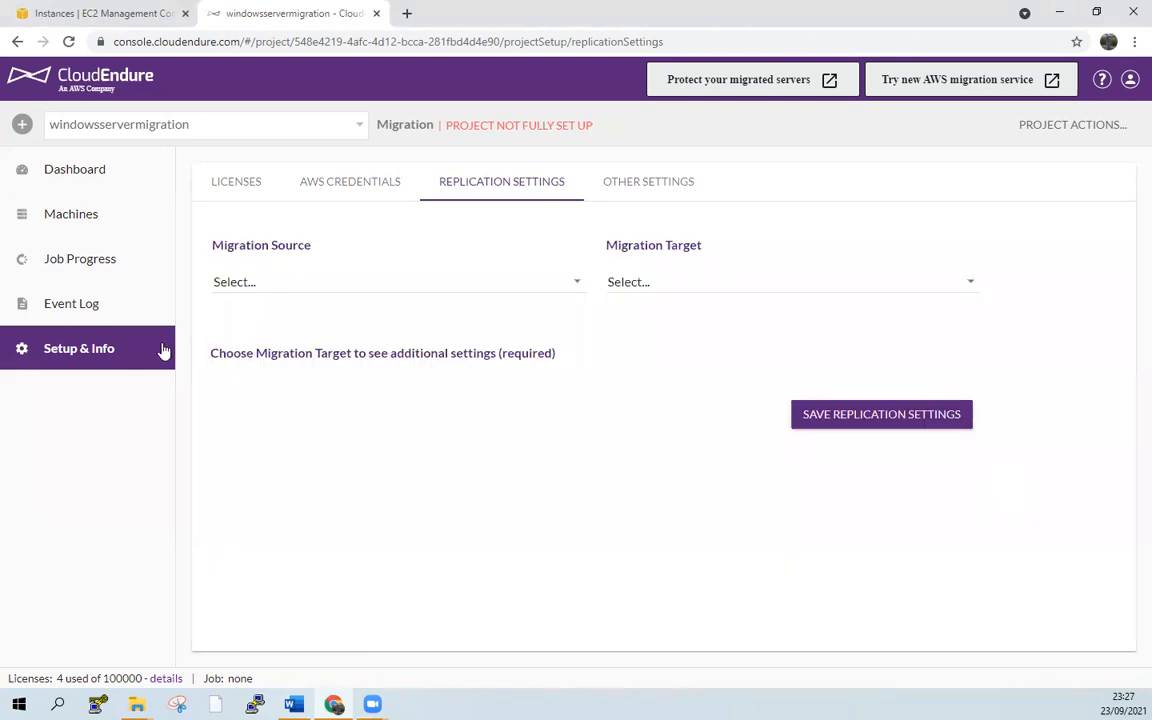
- Set the project's migration source to AWS EU (London)
click(568, 290)
scroll(540, 385, down, 3)
scroll(541, 385, down, 5)
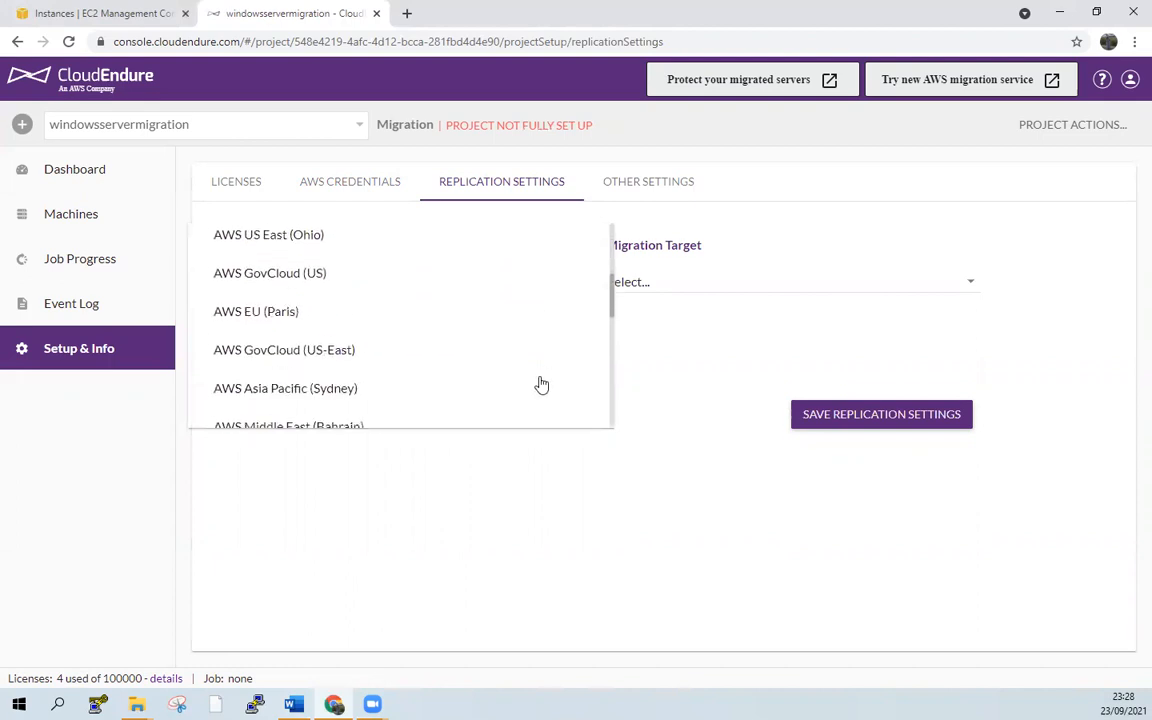
scroll(541, 385, down, 3)
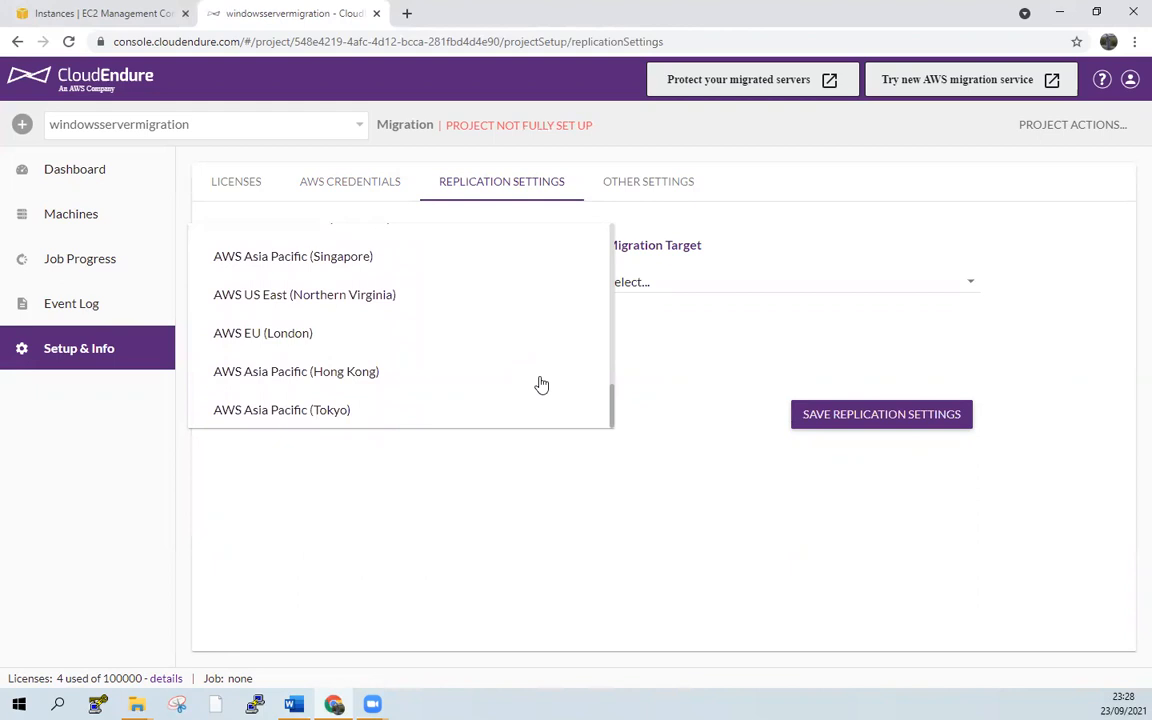
click(300, 334)
- Set the project's migration target to AWS US East (Ohio)
click(773, 284)
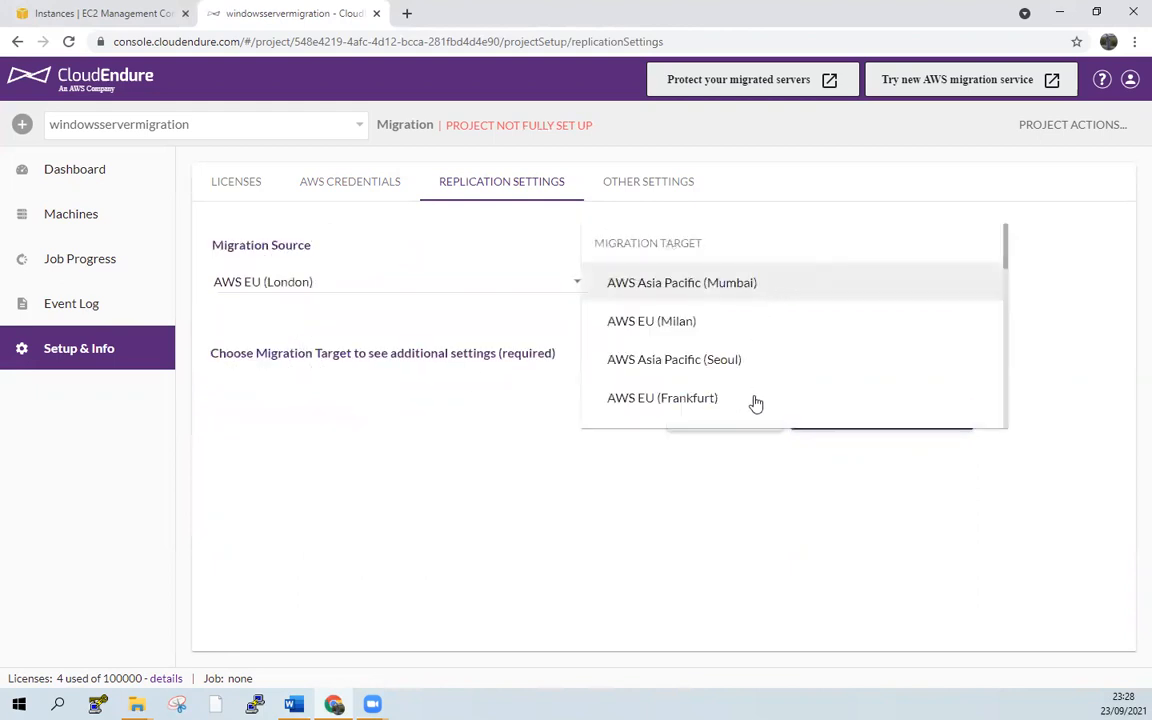
scroll(756, 403, down, 10)
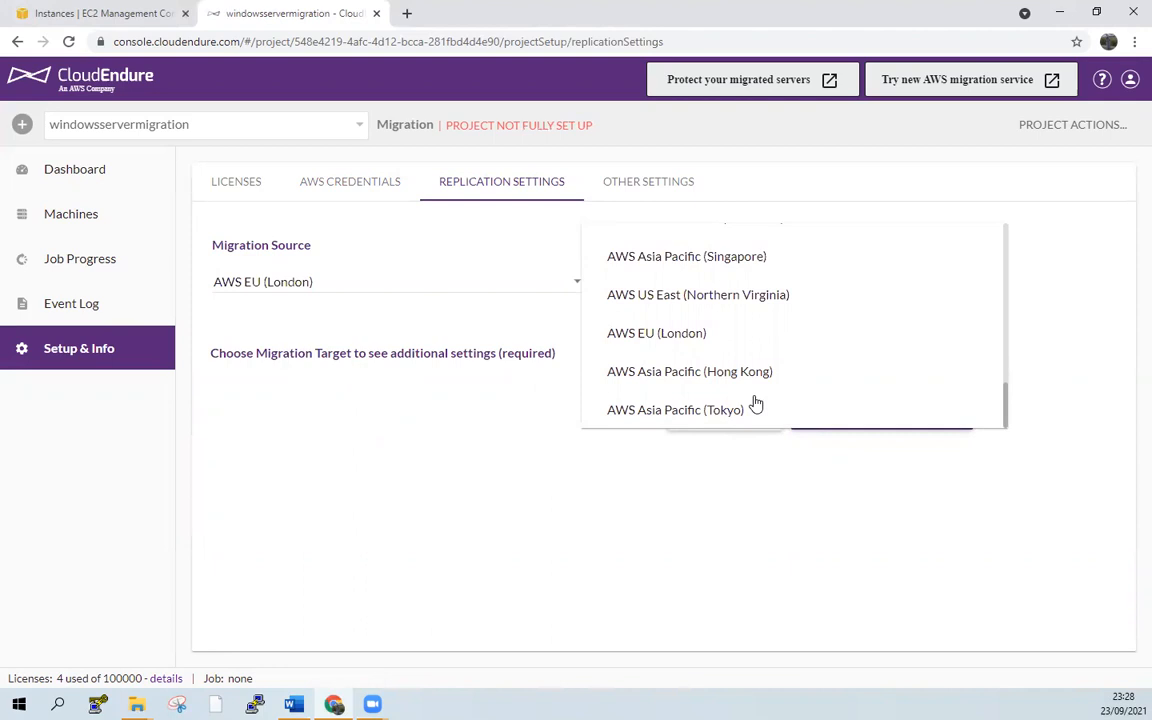
scroll(756, 403, up, 1)
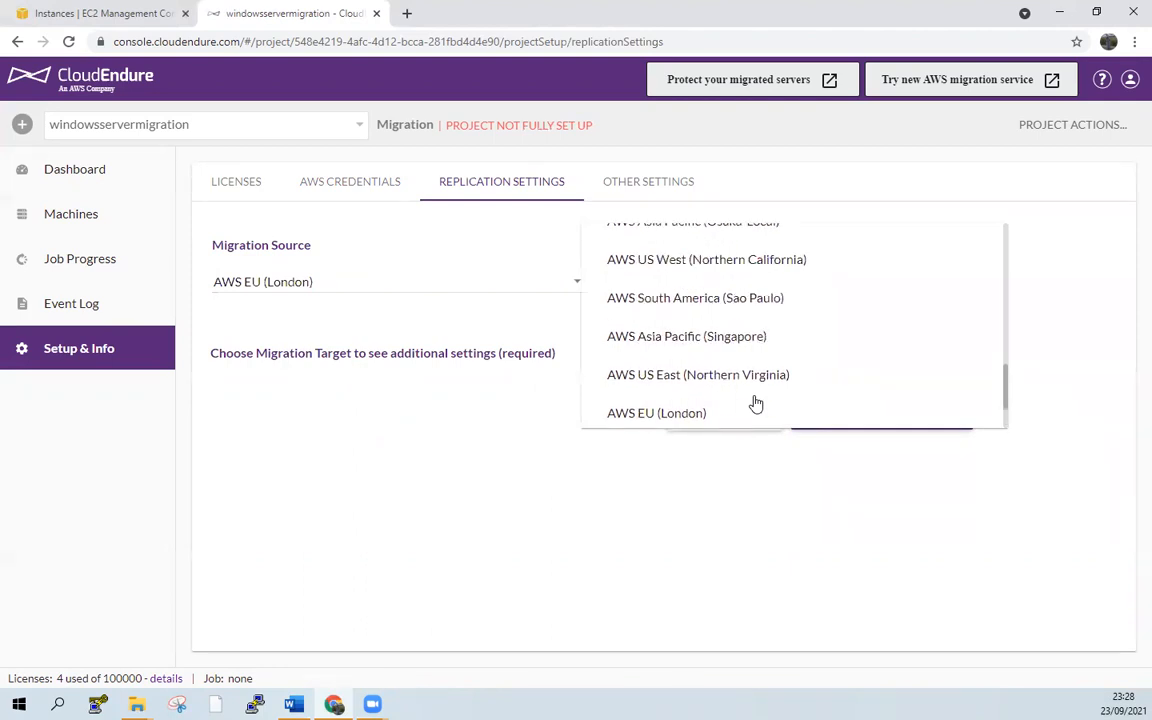
scroll(756, 403, up, 1)
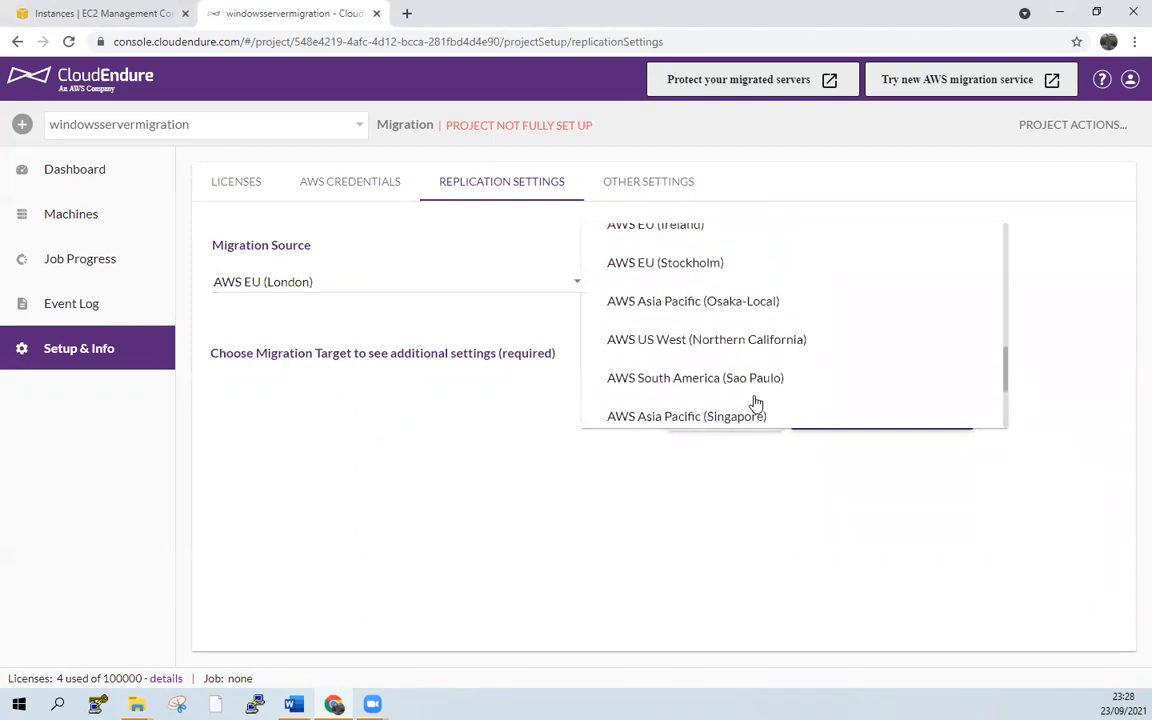
scroll(756, 403, up, 7)
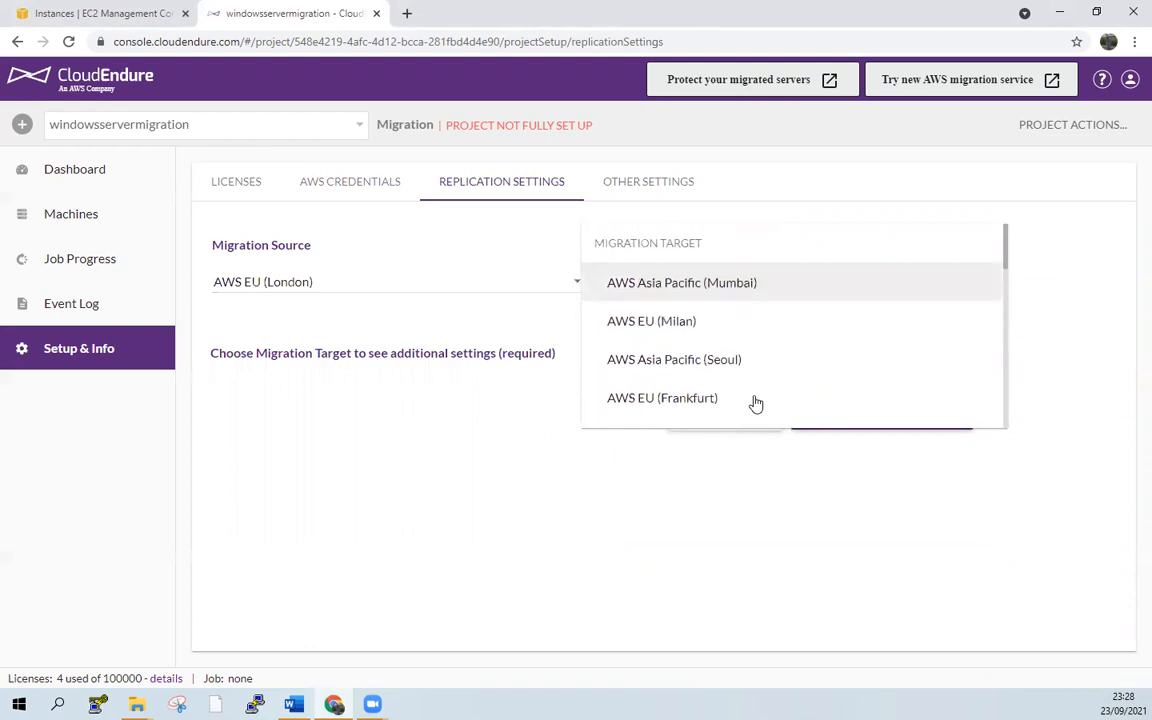
scroll(756, 403, down, 1)
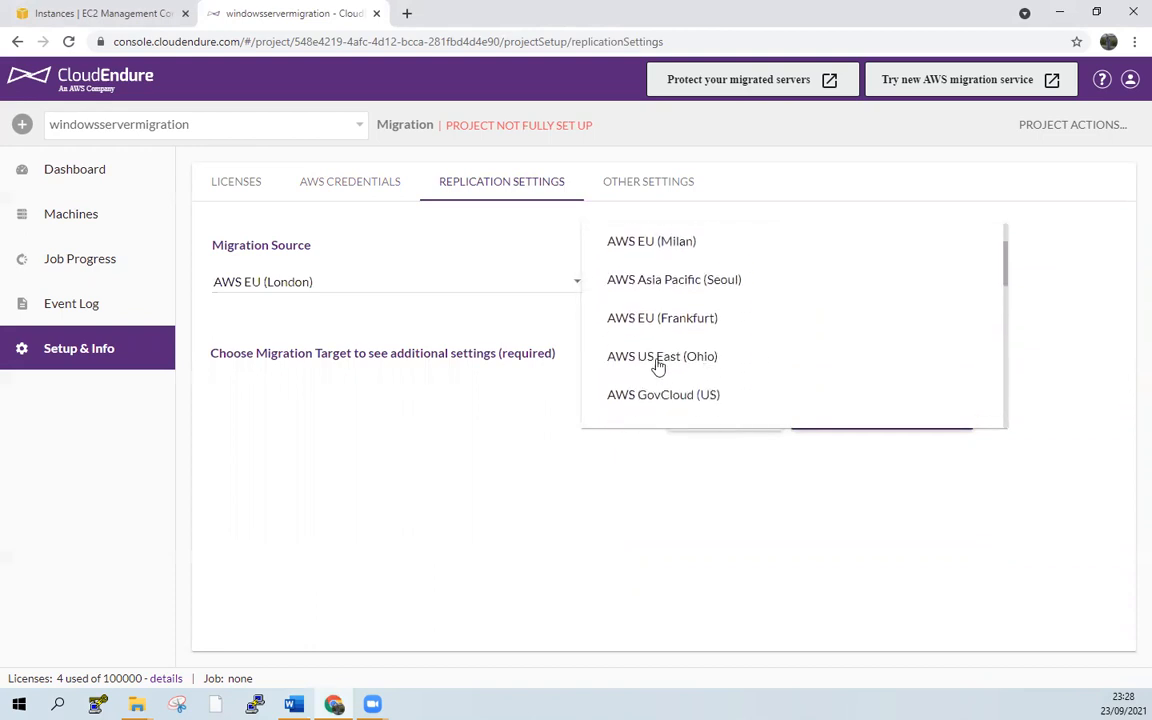
click(648, 368)
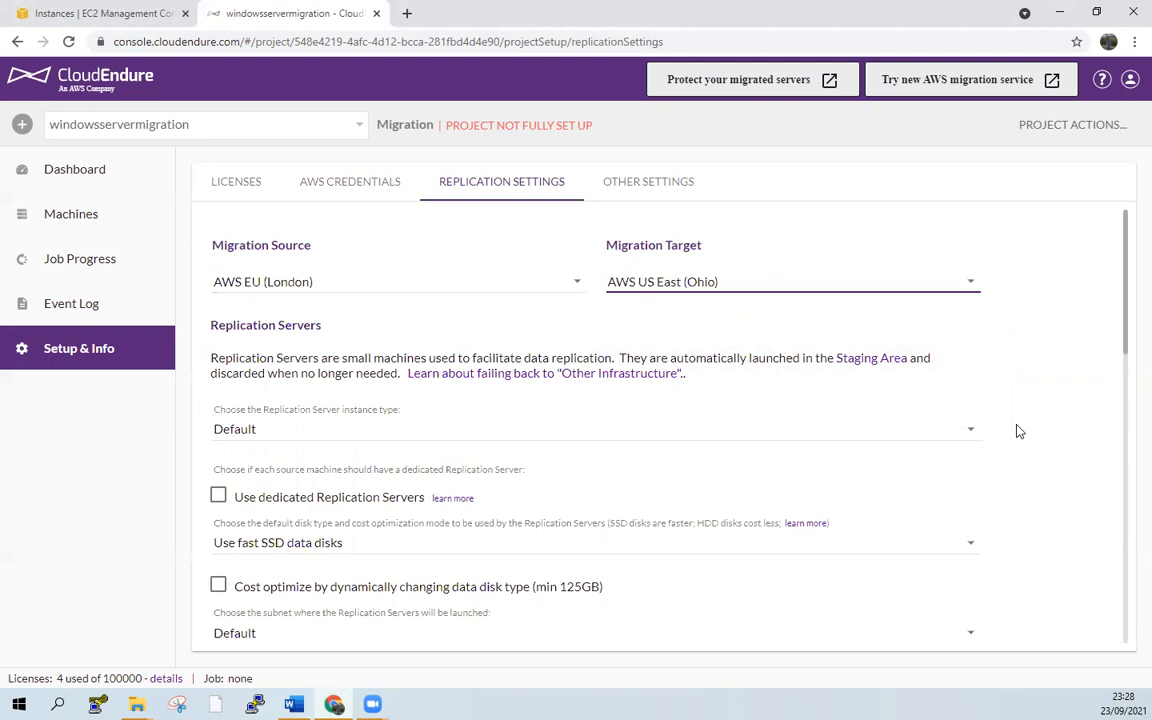
- Set the replication servers' default disk type to slower, low cost standard data disks
scroll(1018, 431, down, 3)
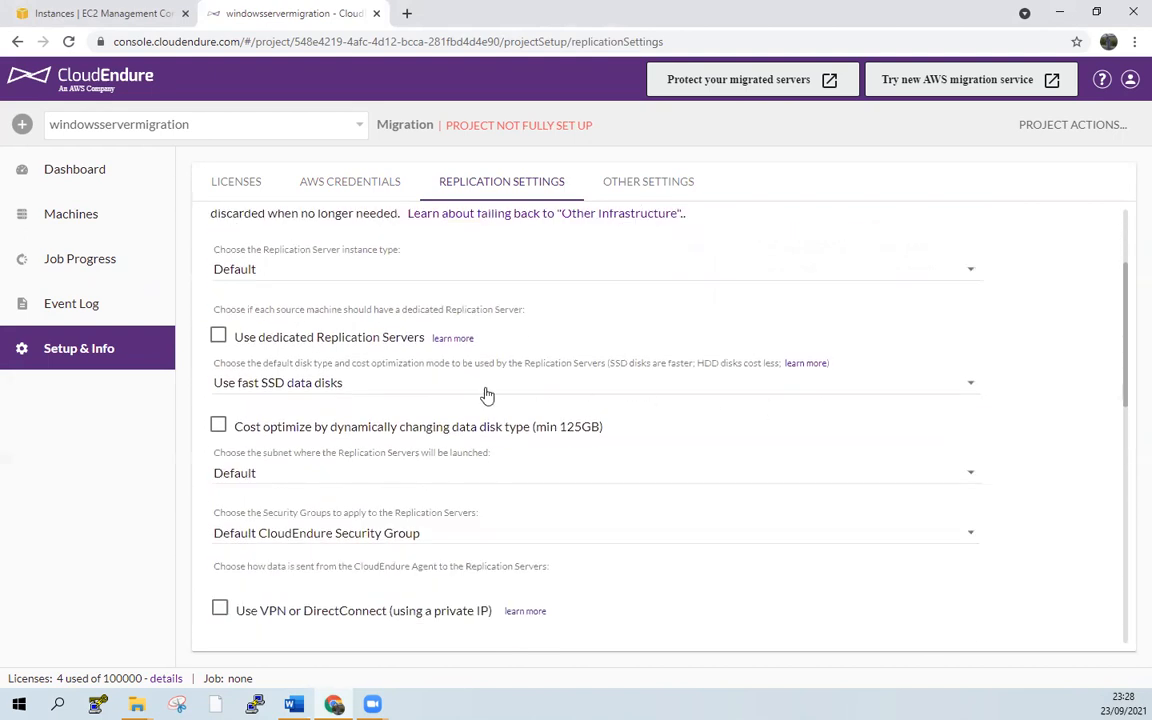
click(972, 385)
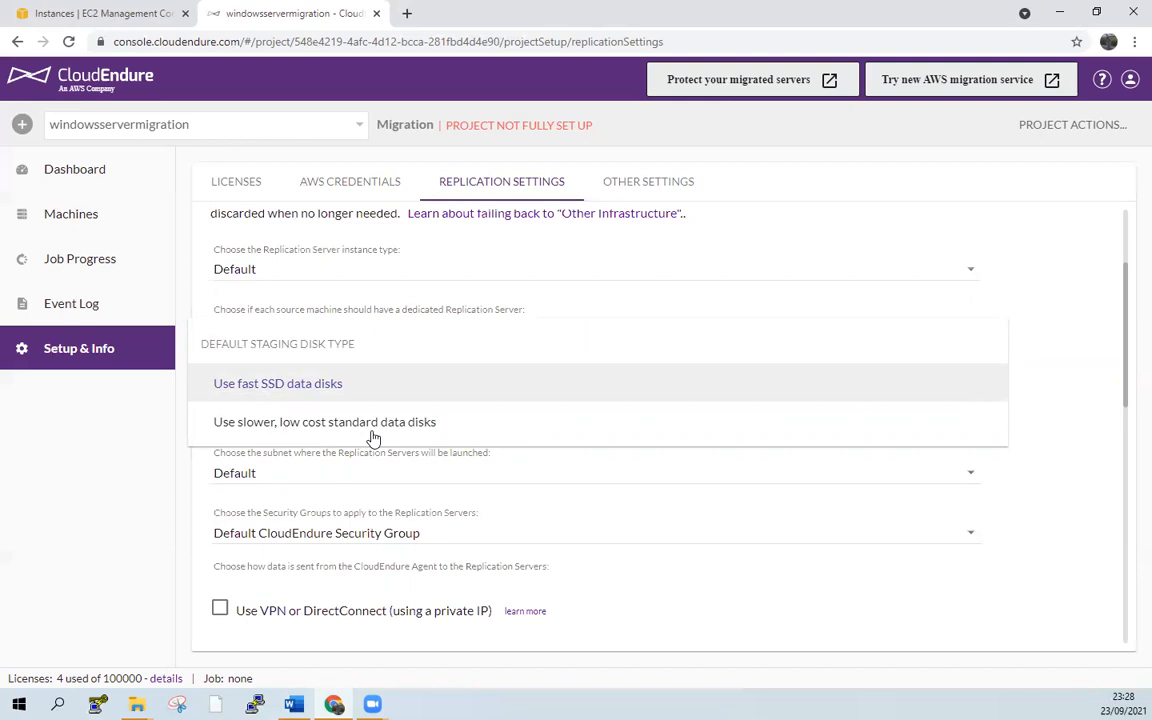
click(372, 435)
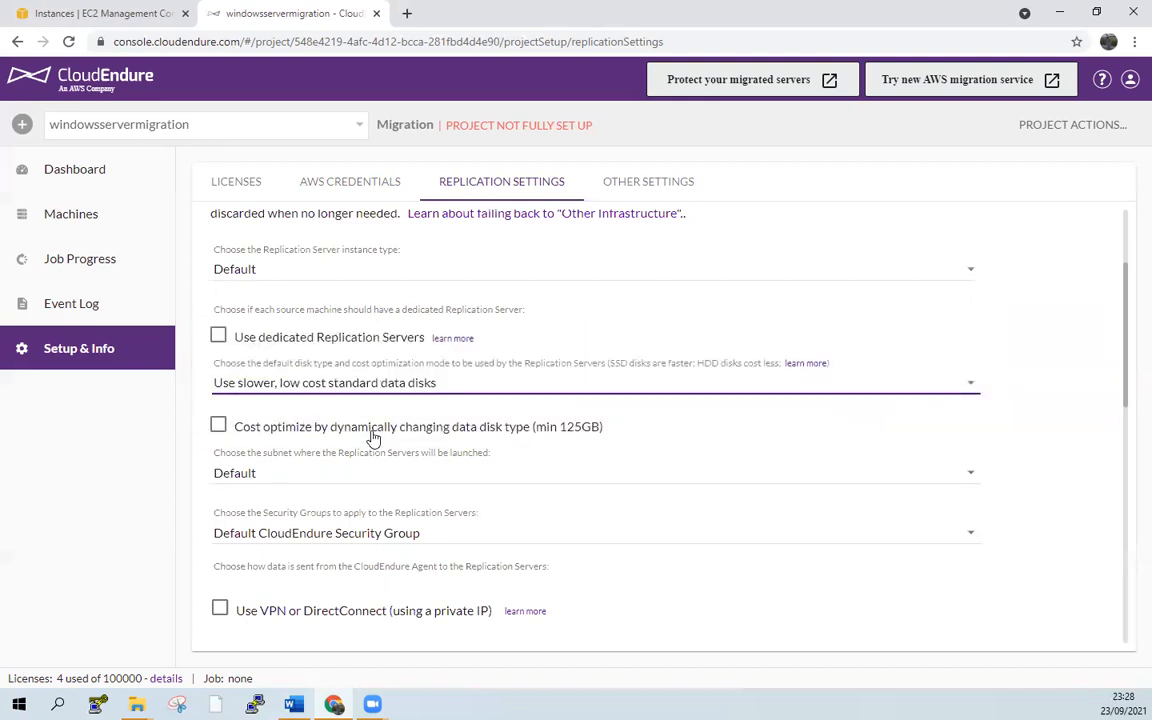
- Review the subnets available for launching the replication servers and keep the Default choice
scroll(372, 436, down, 1)
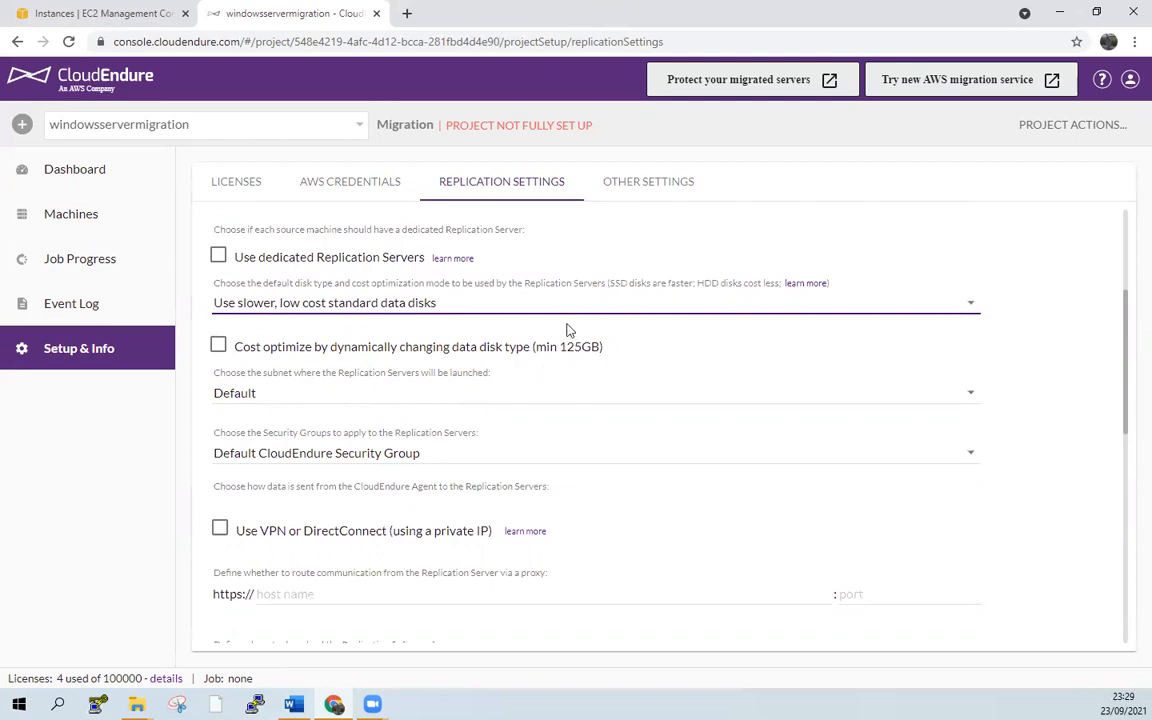
click(972, 396)
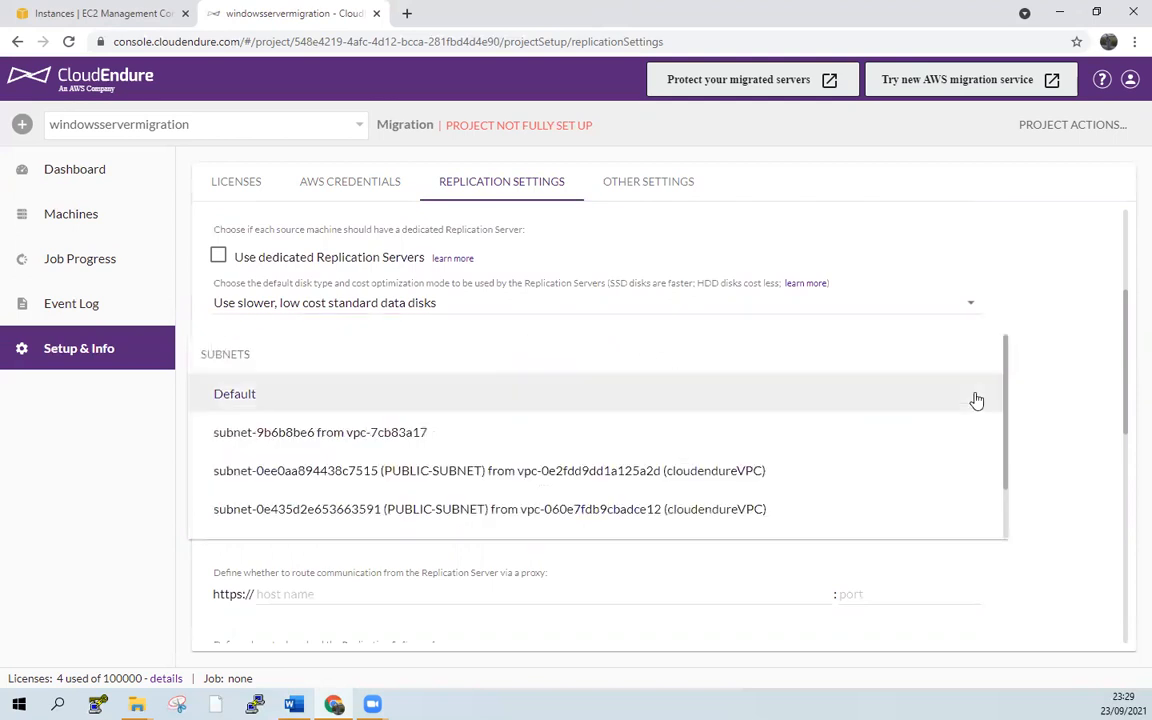
click(1066, 416)
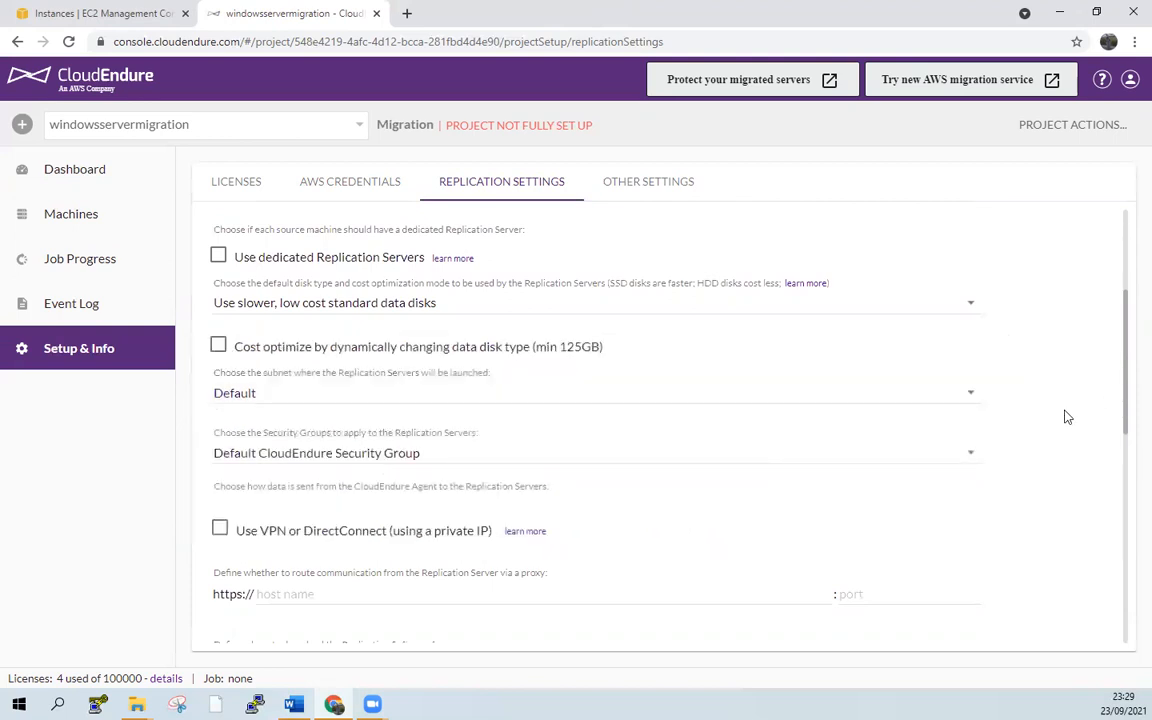
- Review the remaining proxy, encryption, staging tag and bandwidth throttling options, and save the replication settings
scroll(1066, 416, down, 1)
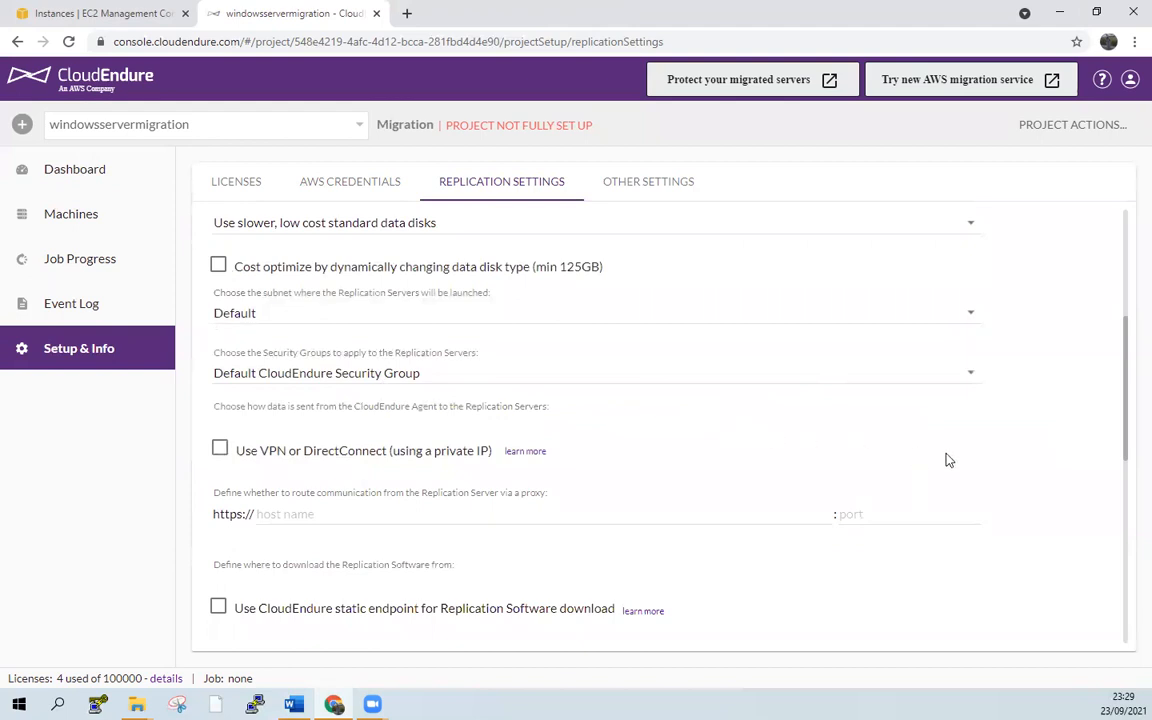
scroll(949, 460, down, 5)
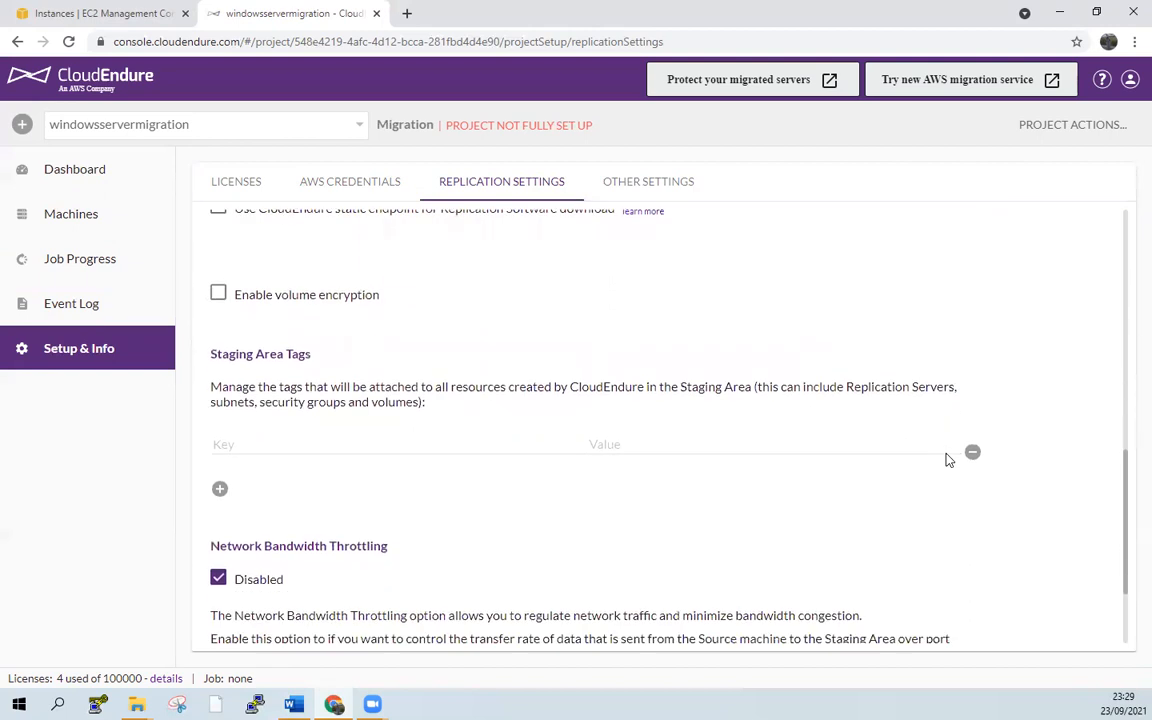
scroll(949, 460, down, 2)
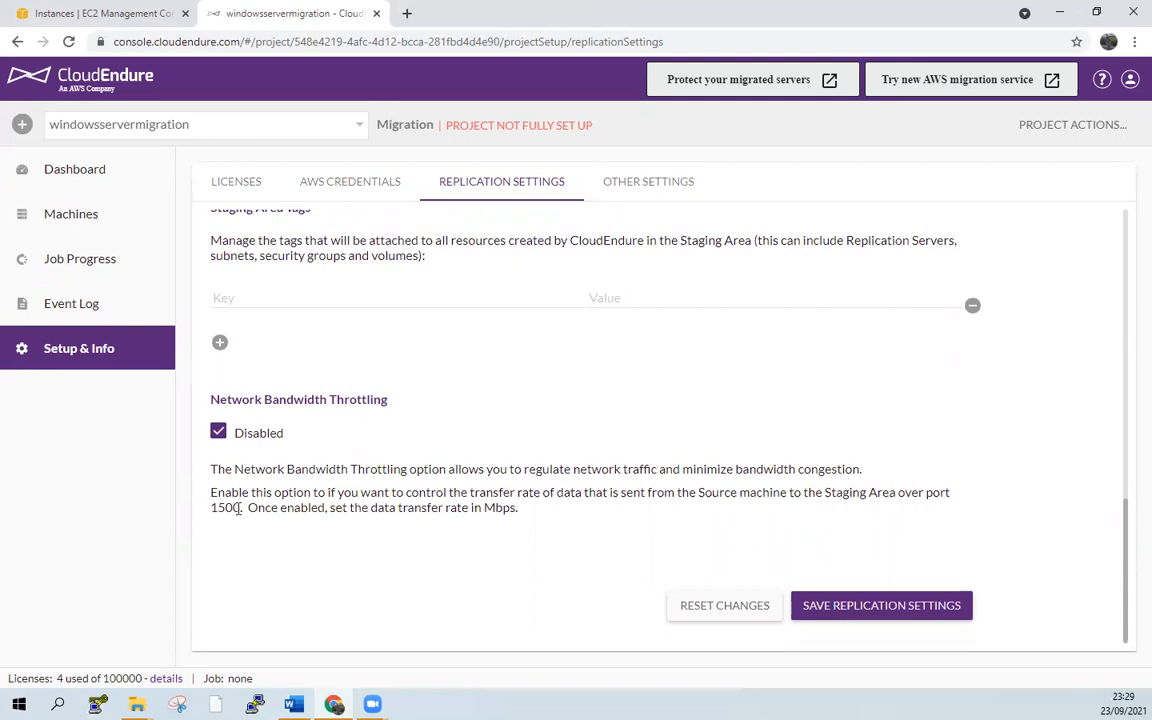
click(850, 612)
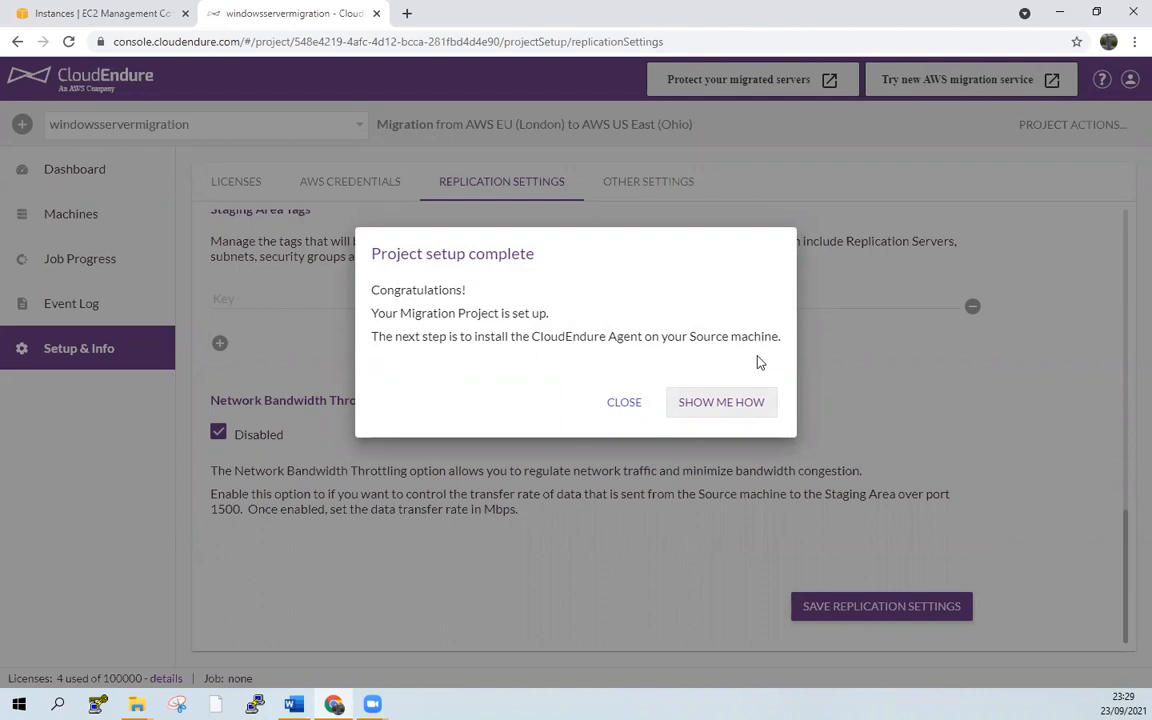
- Open the instructions for adding machines and review the agent installation commands for Linux and Windows
click(754, 409)
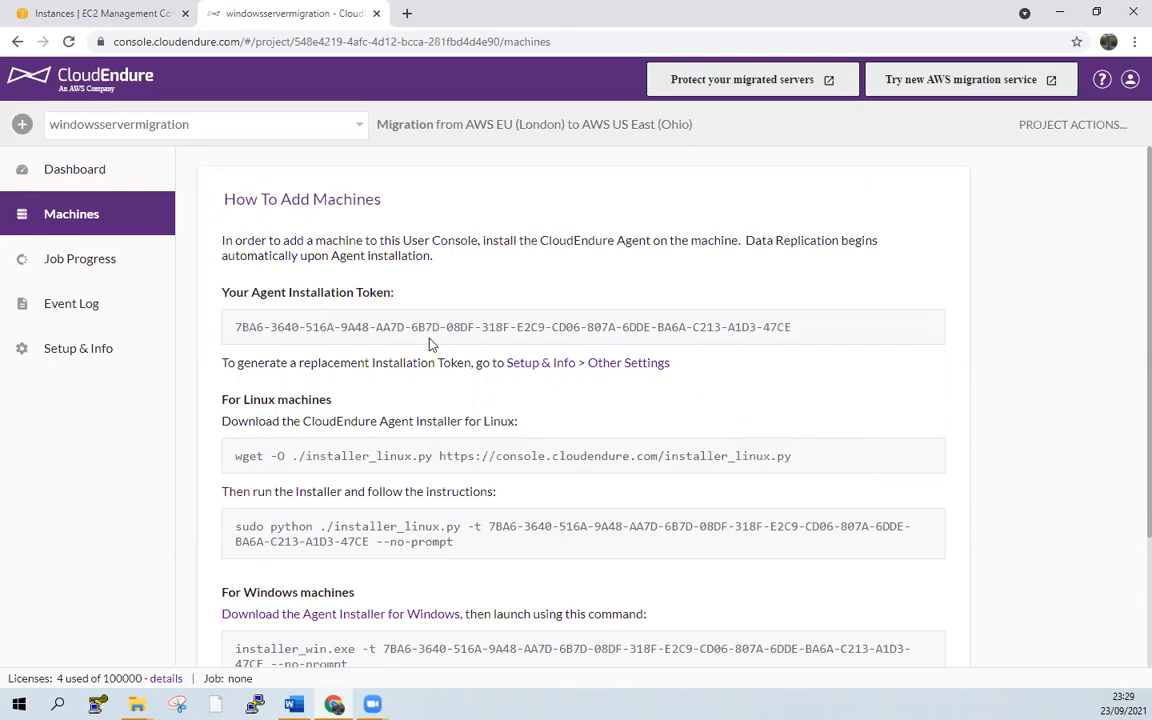
scroll(405, 378, down, 1)
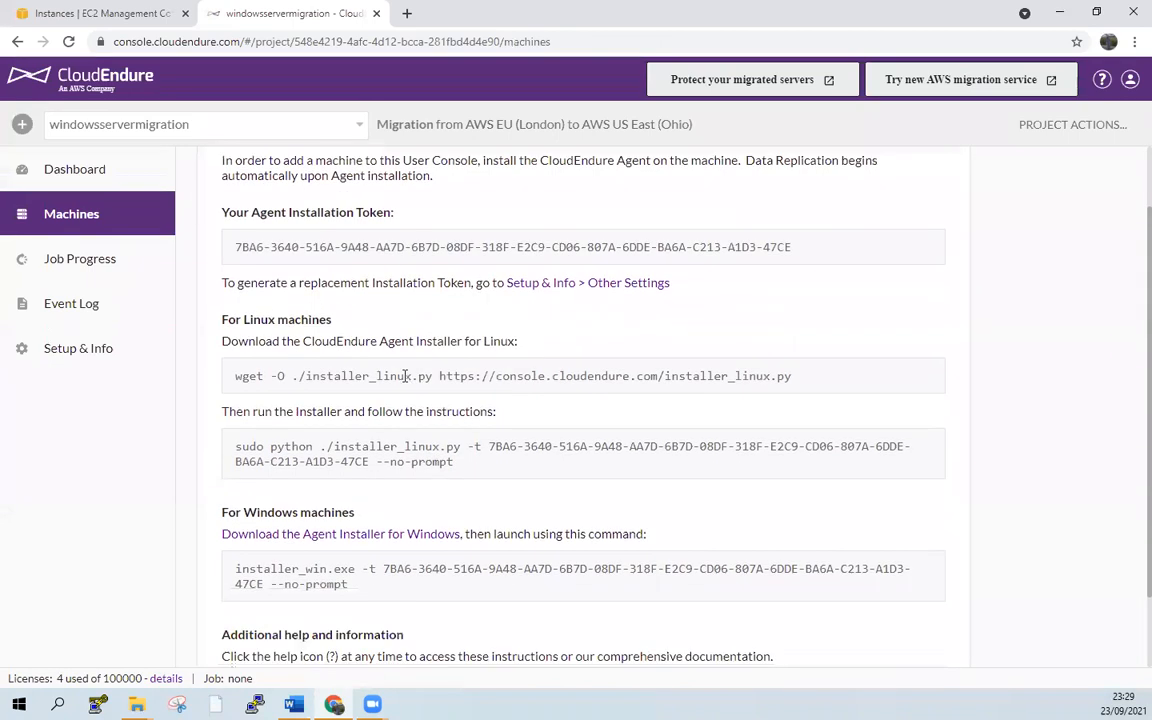
scroll(320, 400, down, 1)
scroll(320, 440, down, 1)
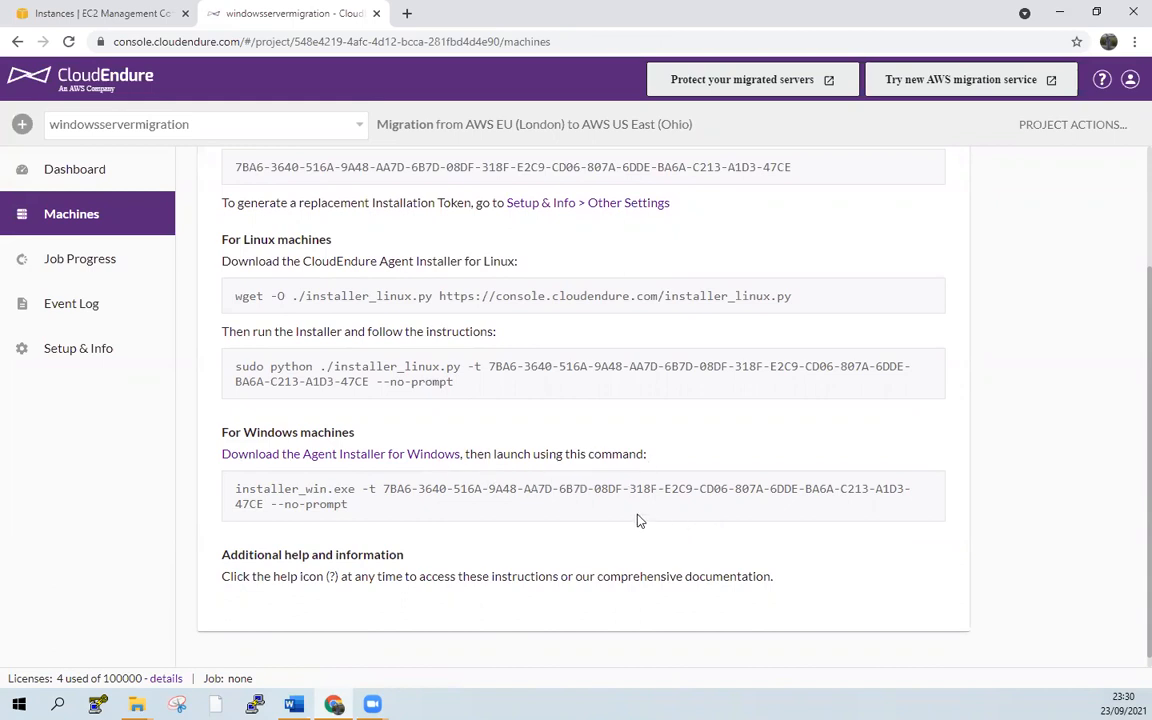
- Switch to the EC2 console and download the remote desktop file for connecting to the WINDOWSSERRVER instance through the RDP client
click(76, 22)
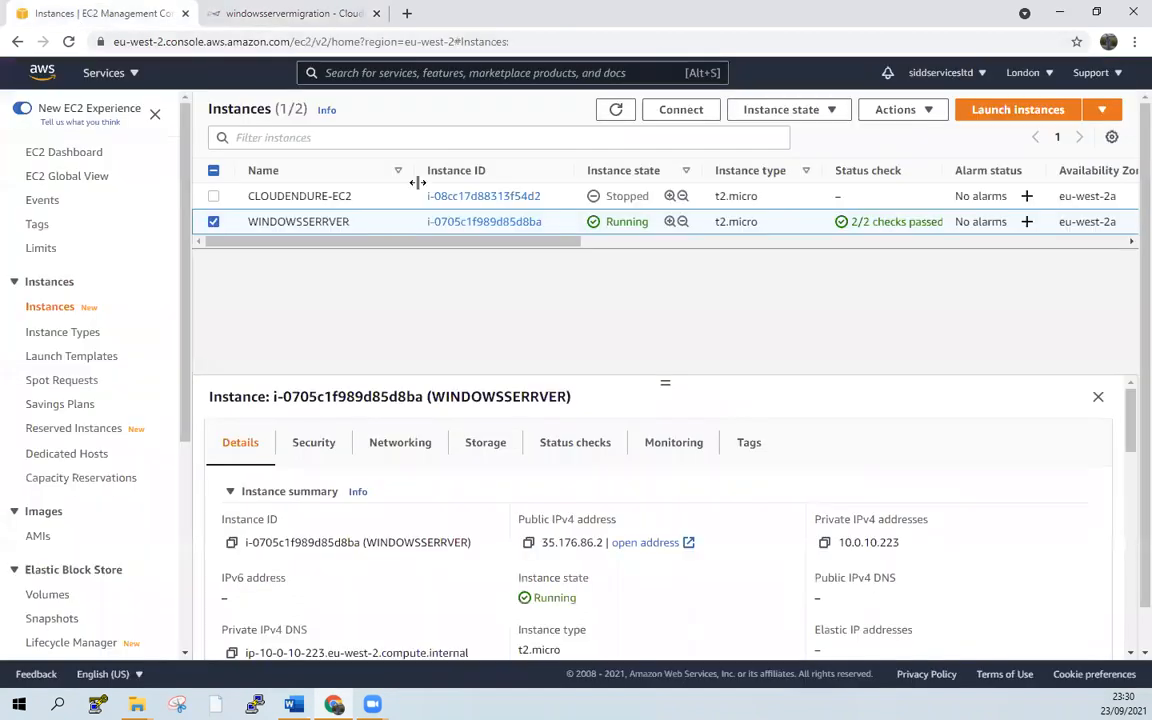
click(692, 112)
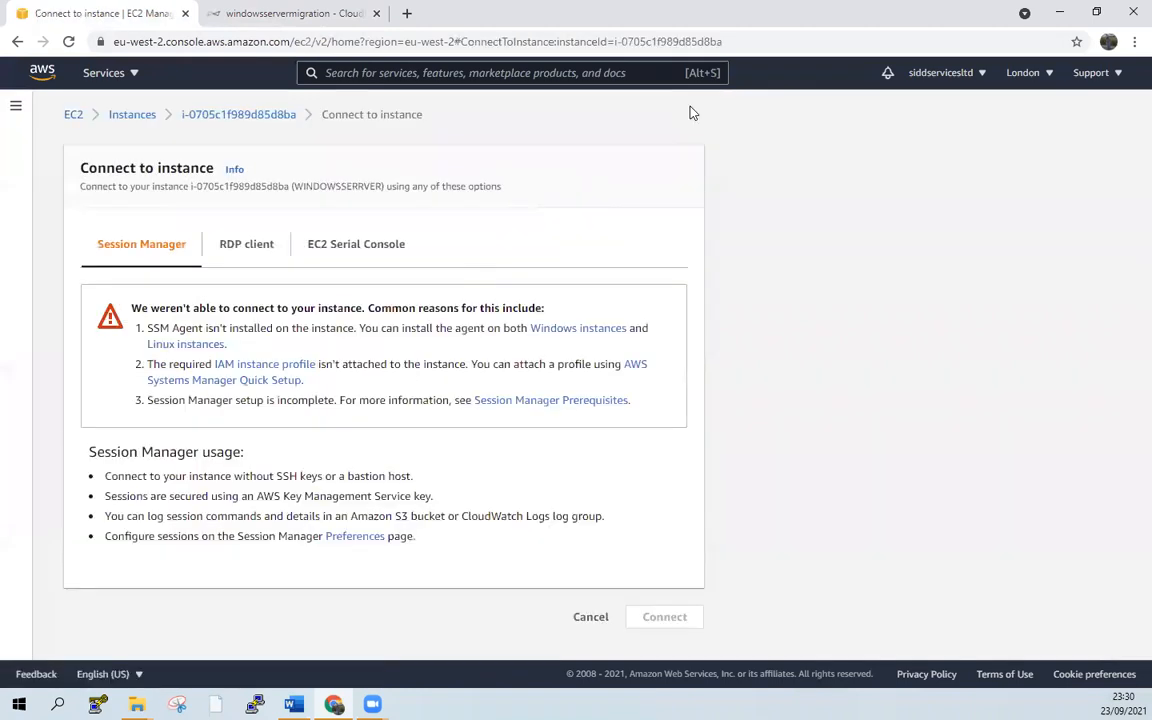
click(252, 249)
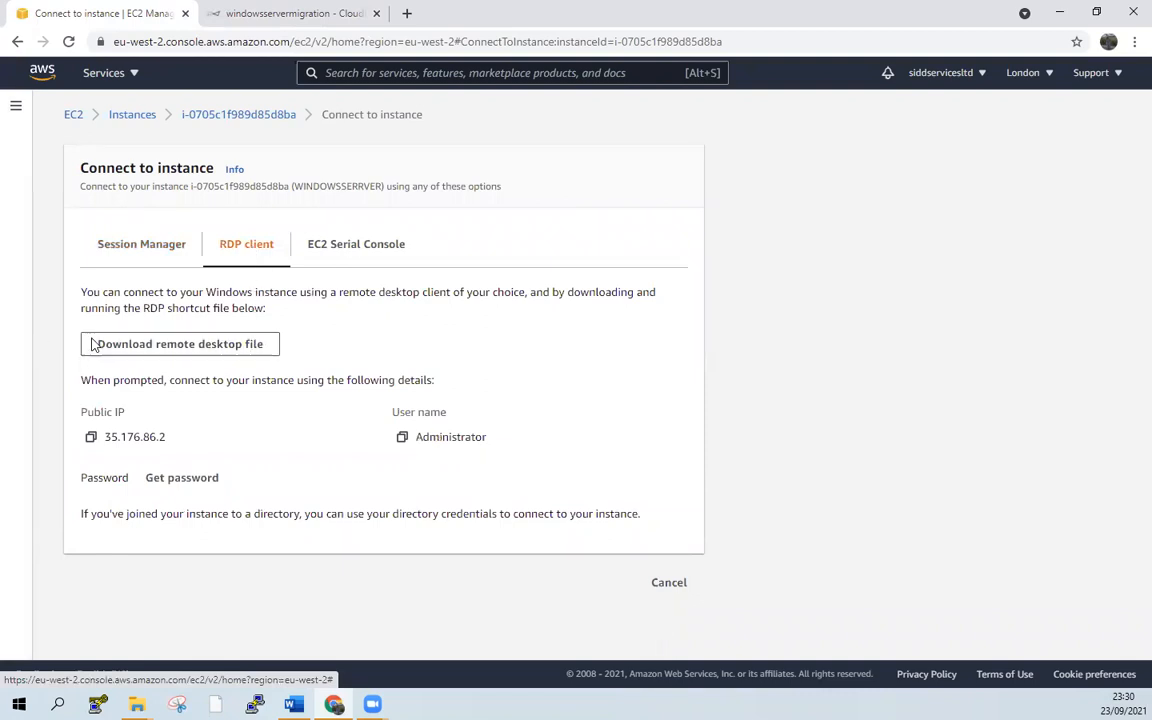
click(145, 345)
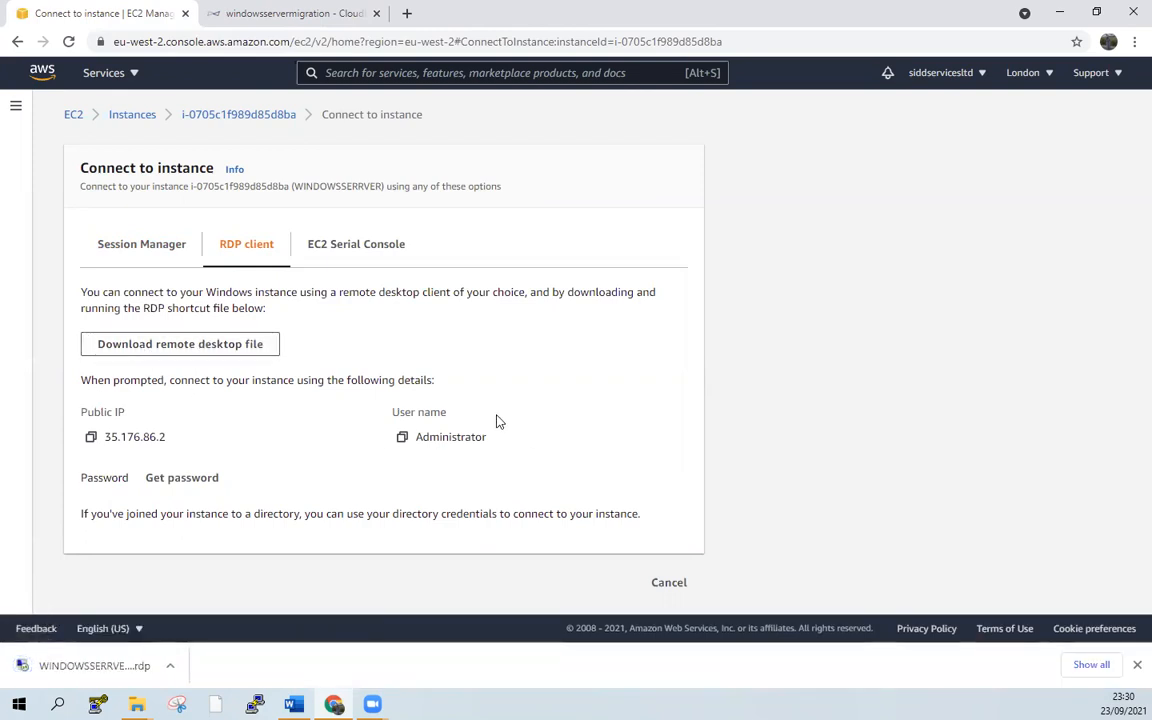
- Decrypt the instance's Windows administrator password using the dddd.pem key pair file, and copy the decrypted password
click(190, 484)
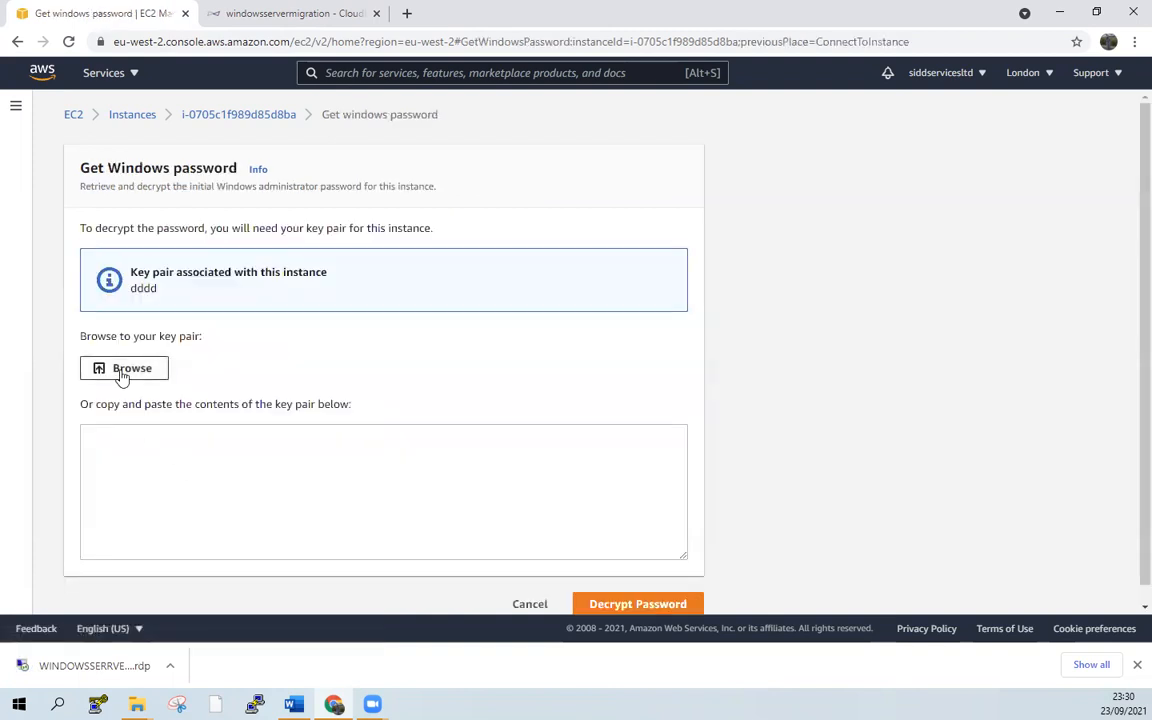
click(126, 372)
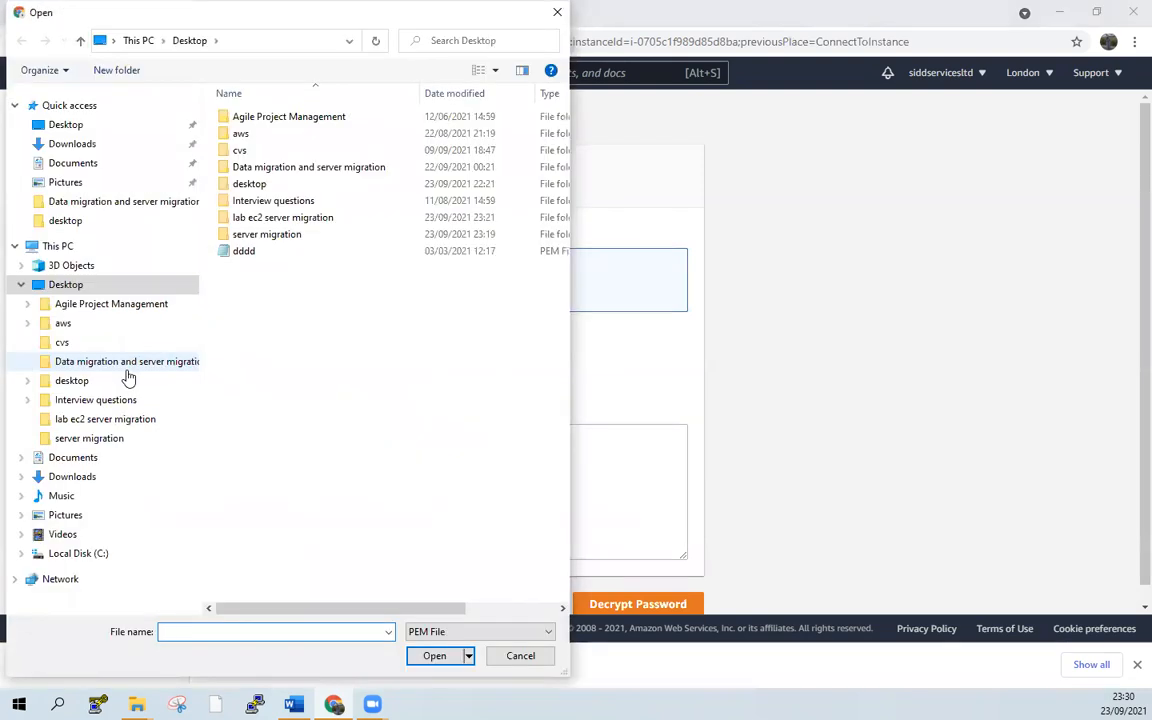
click(262, 254)
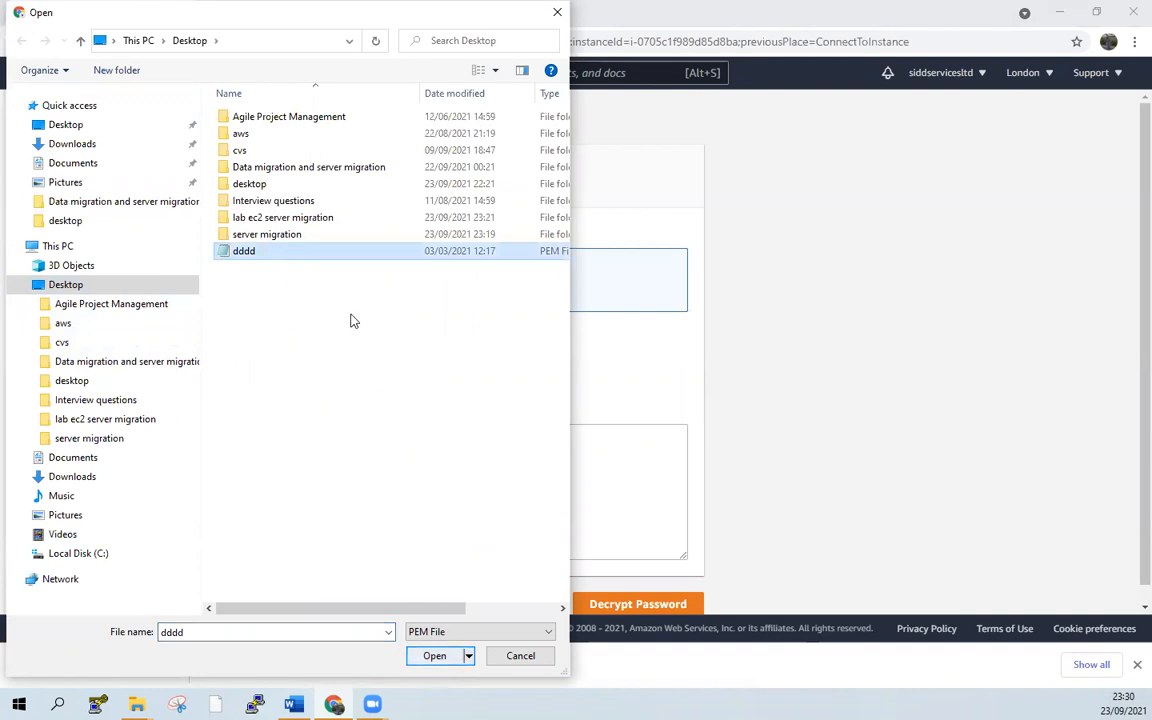
double_click(329, 252)
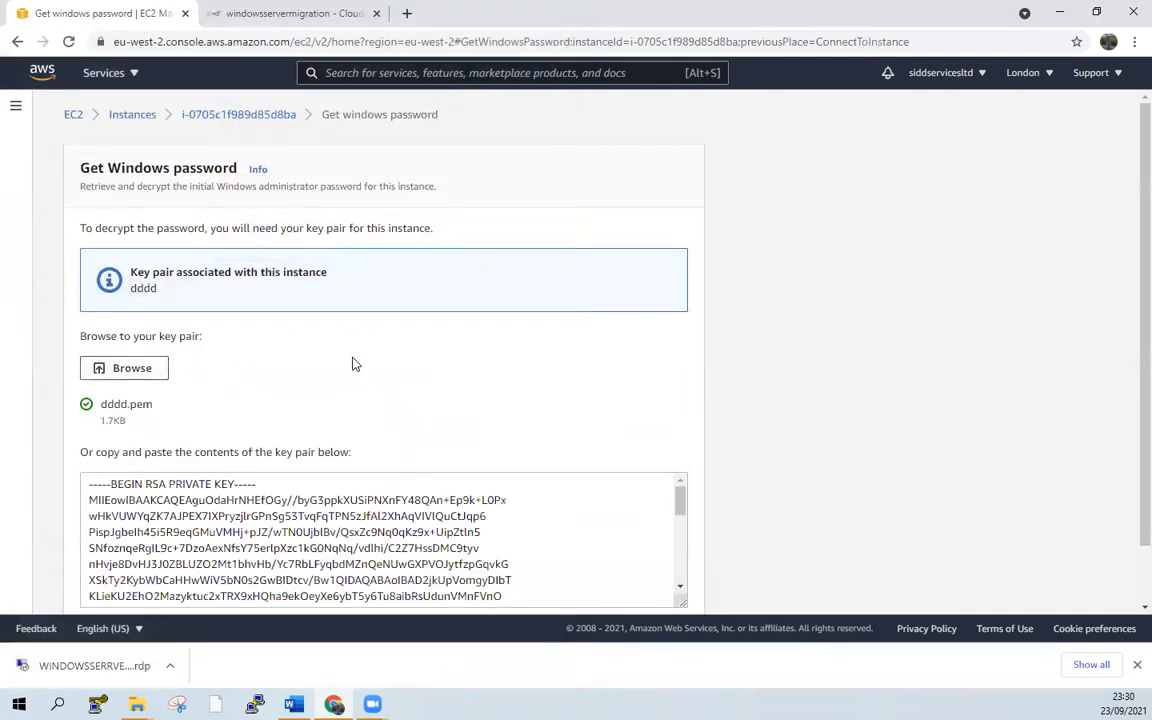
scroll(386, 365, down, 1)
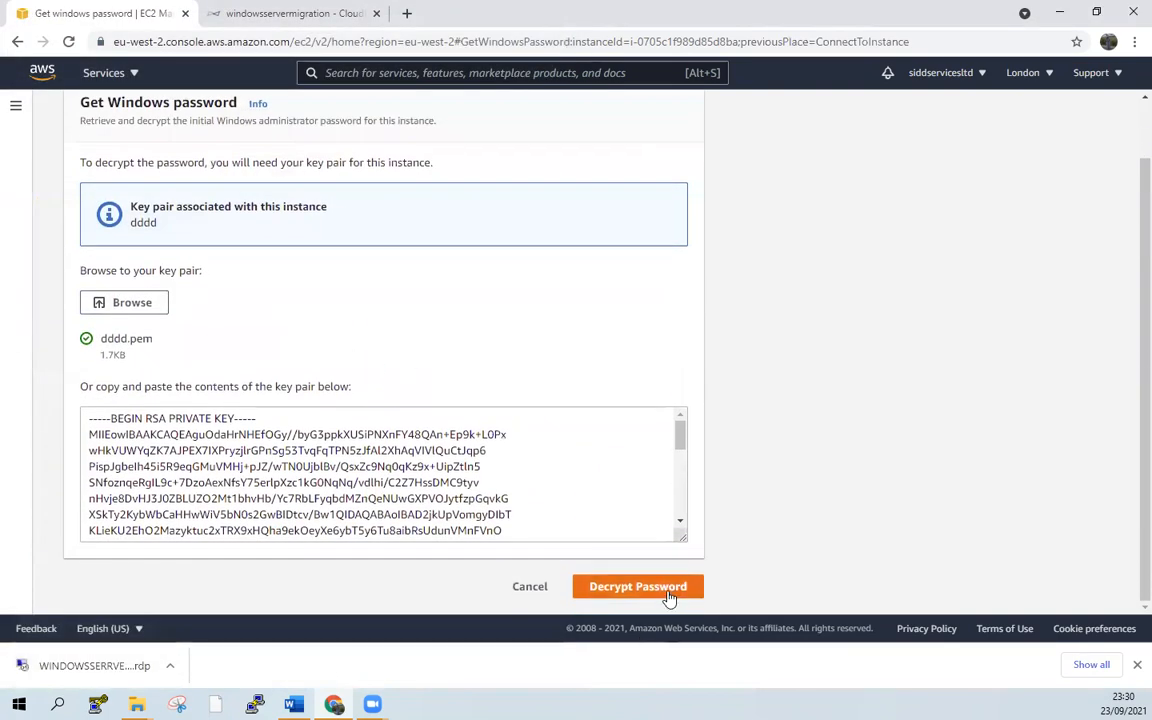
click(625, 587)
scroll(545, 501, down, 2)
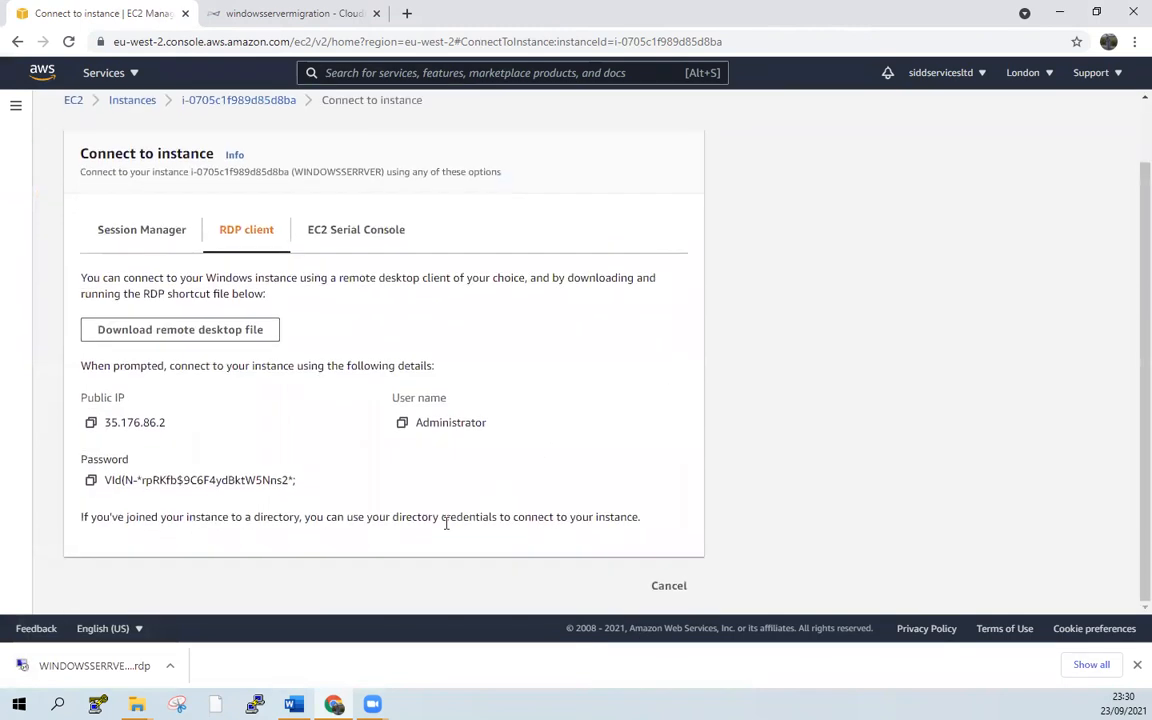
click(91, 480)
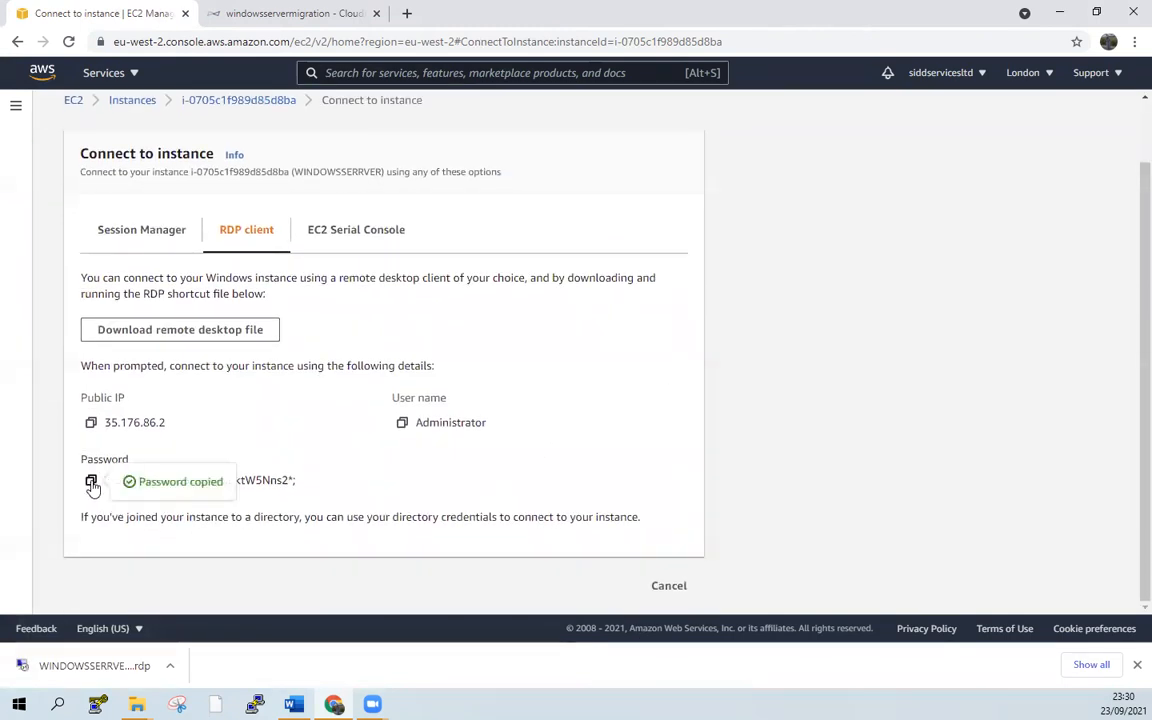
- Connect to WINDOWSSERRVER with the downloaded remote desktop file, entering the copied administrator password and accepting the untrusted certificate
click(169, 666)
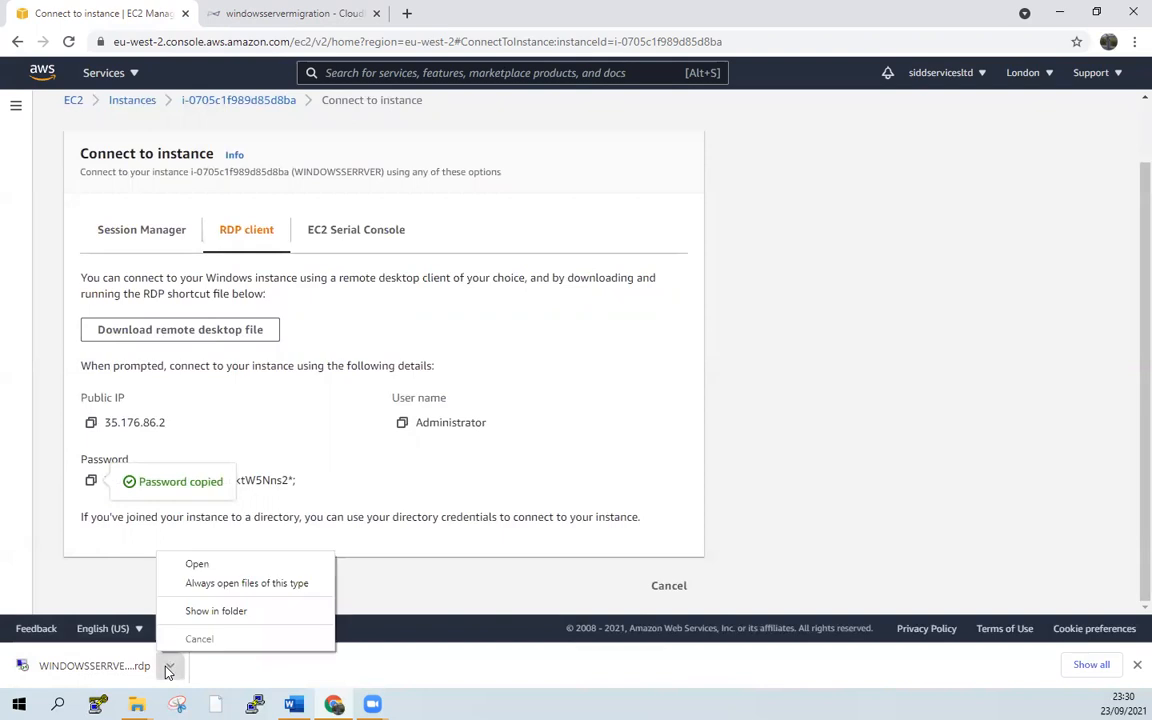
click(215, 611)
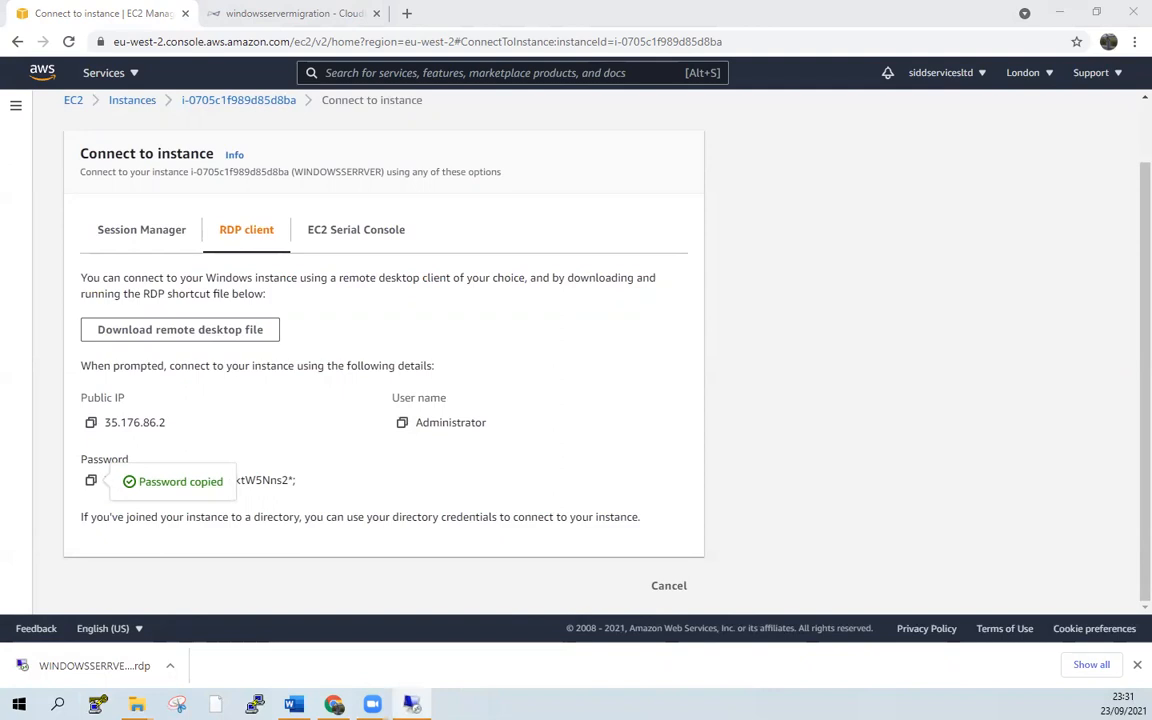
right_click(683, 226)
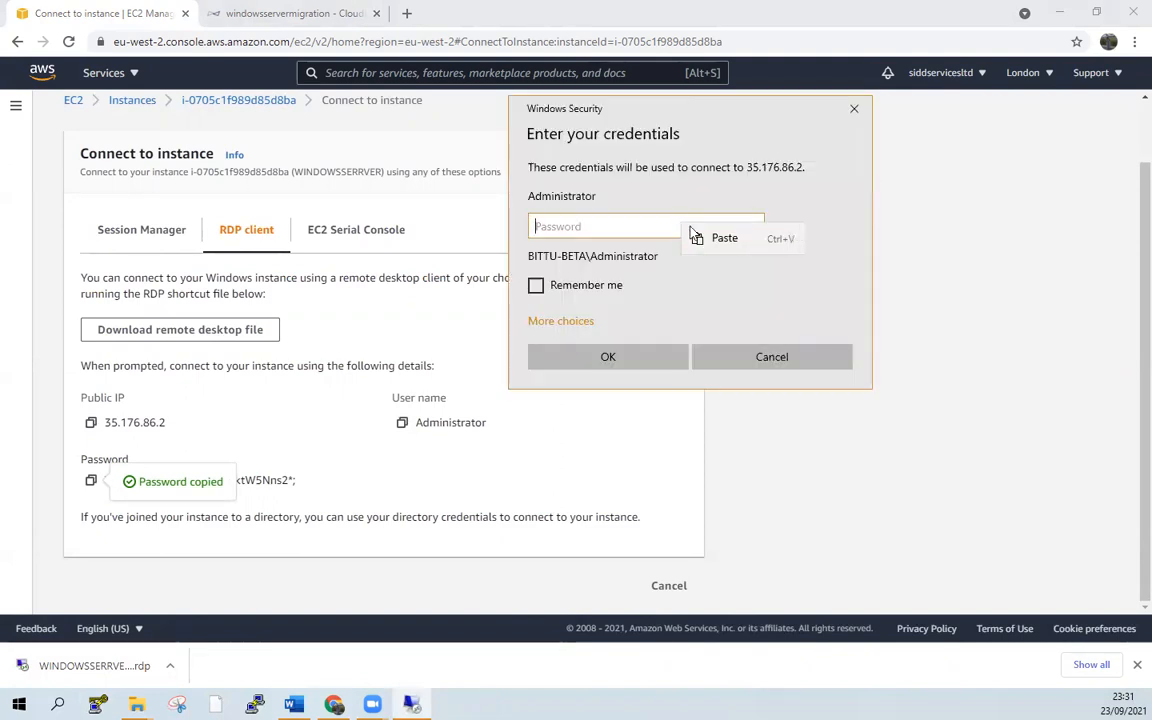
click(718, 239)
click(612, 362)
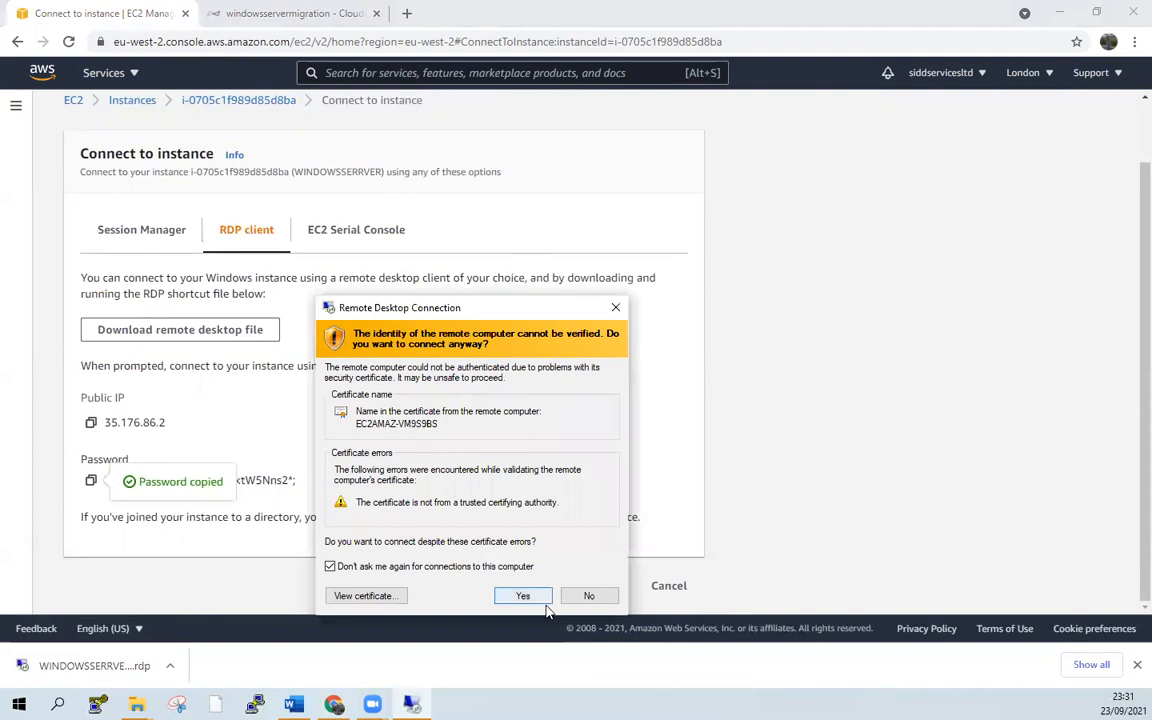
click(530, 597)
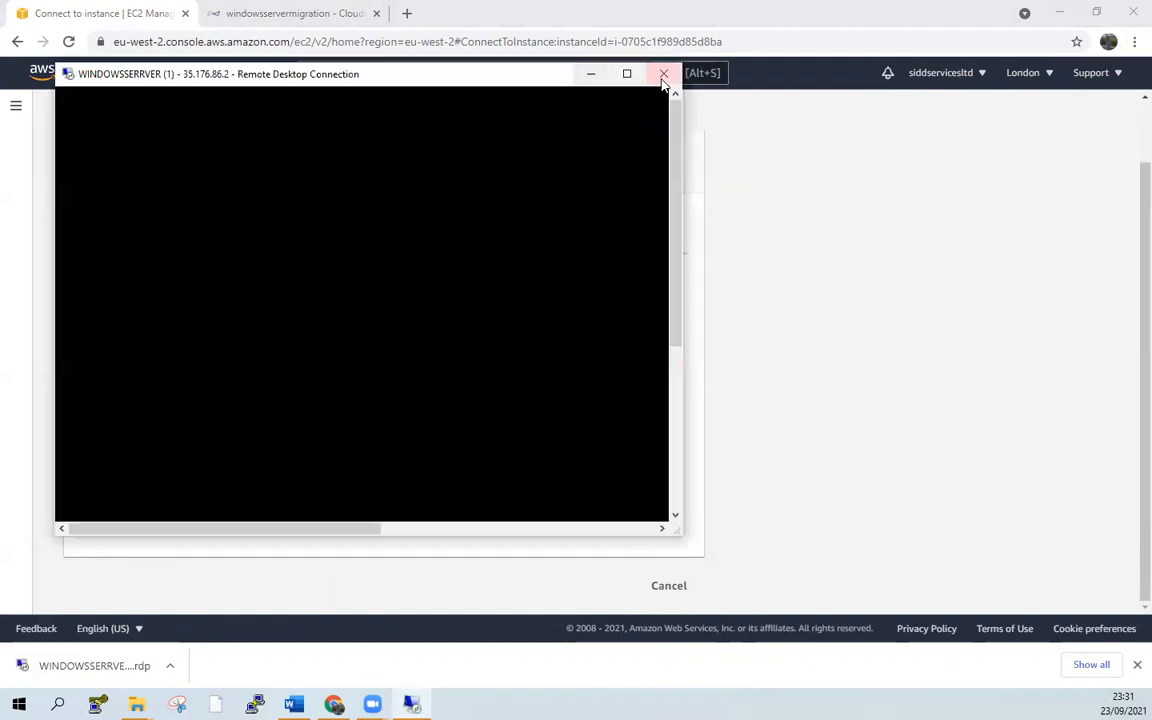
click(624, 72)
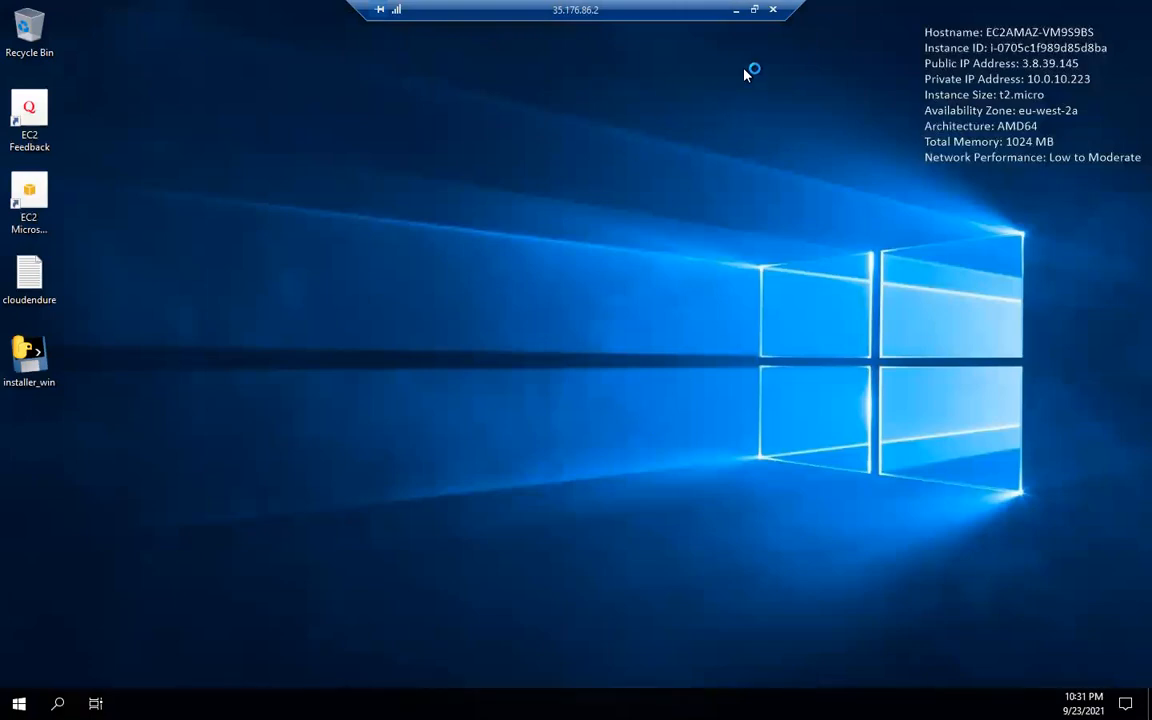
- Place the remote desktop window over the CloudEndure console and launch installer_win on the remote server
click(755, 10)
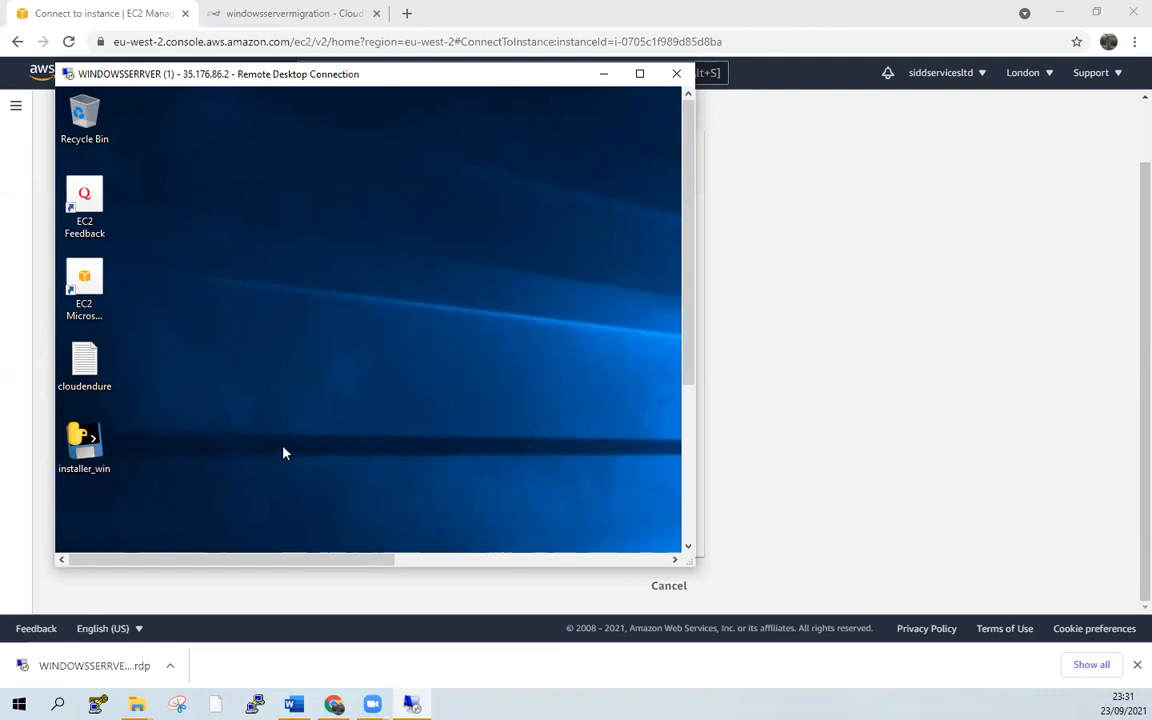
drag(525, 78, 795, 131)
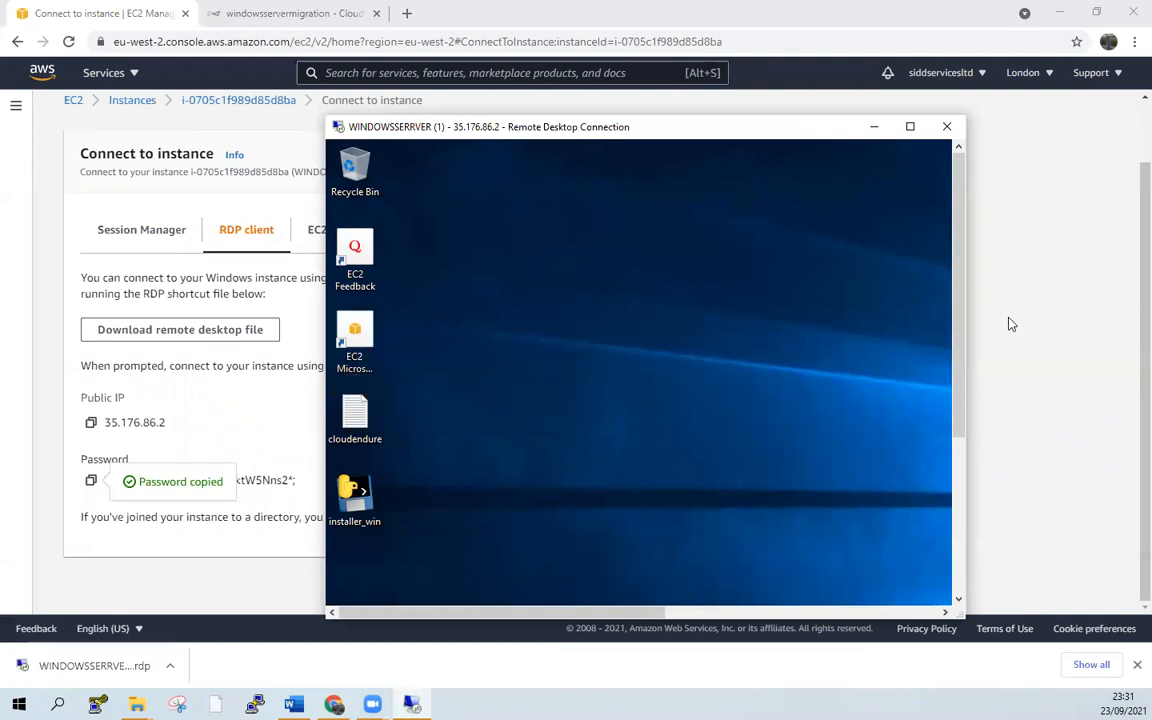
click(296, 20)
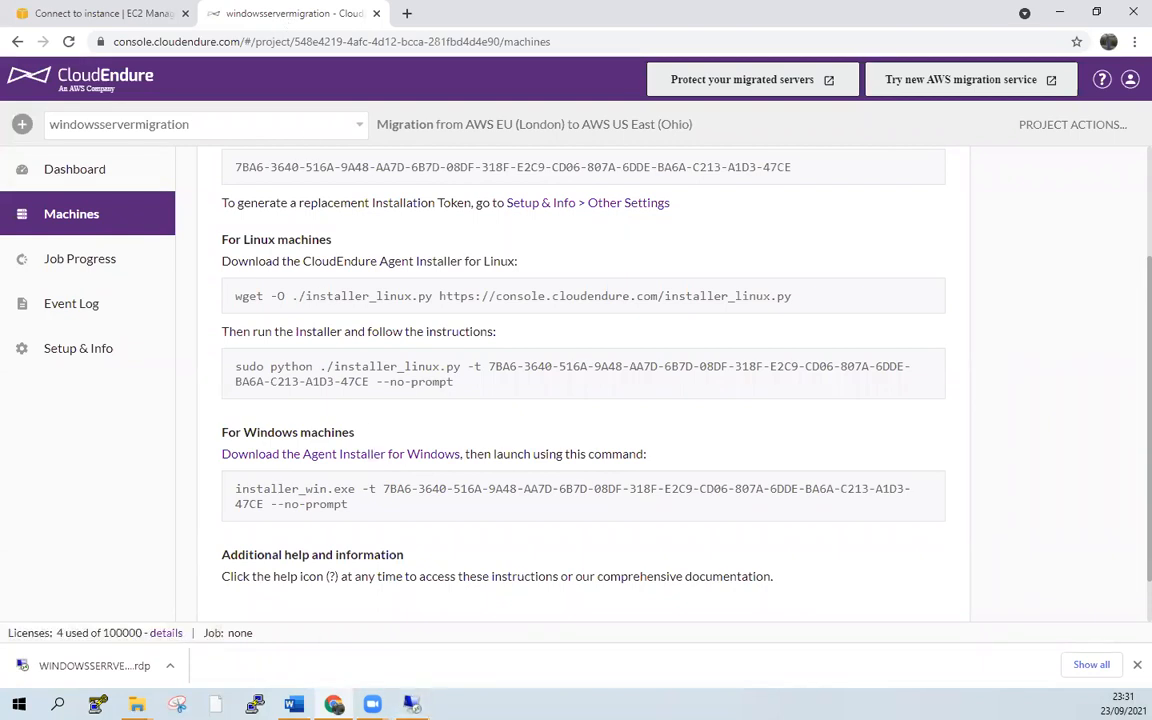
click(412, 705)
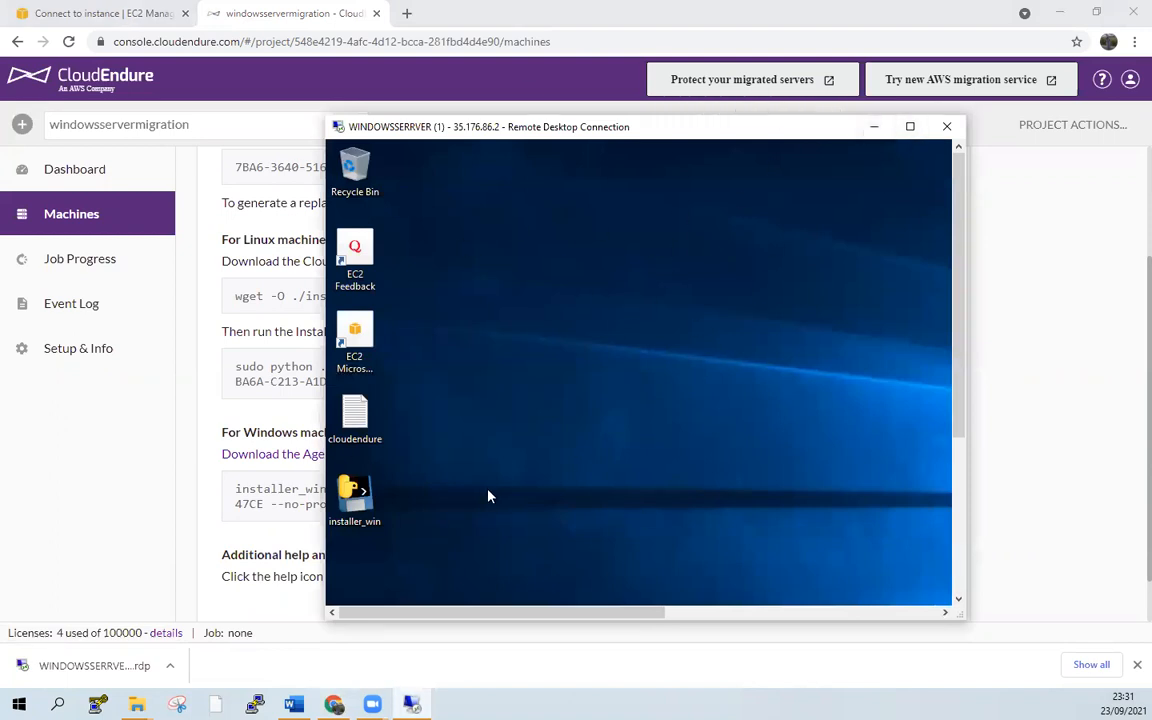
drag(746, 128, 807, 67)
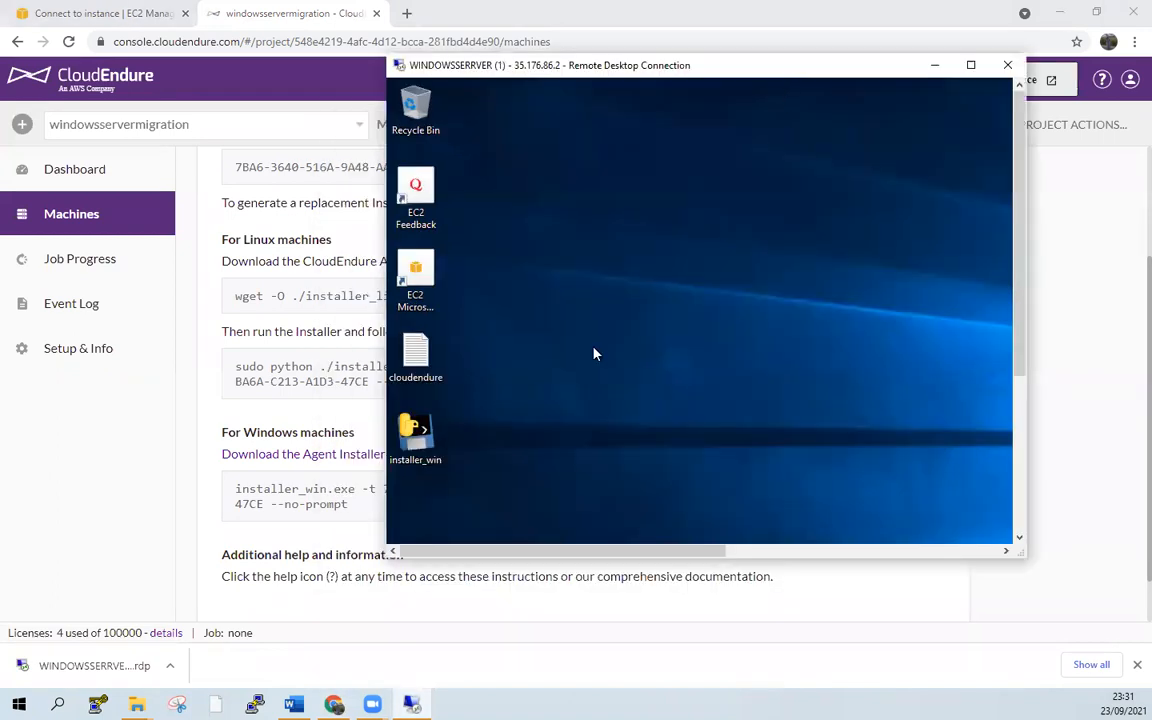
double_click(427, 442)
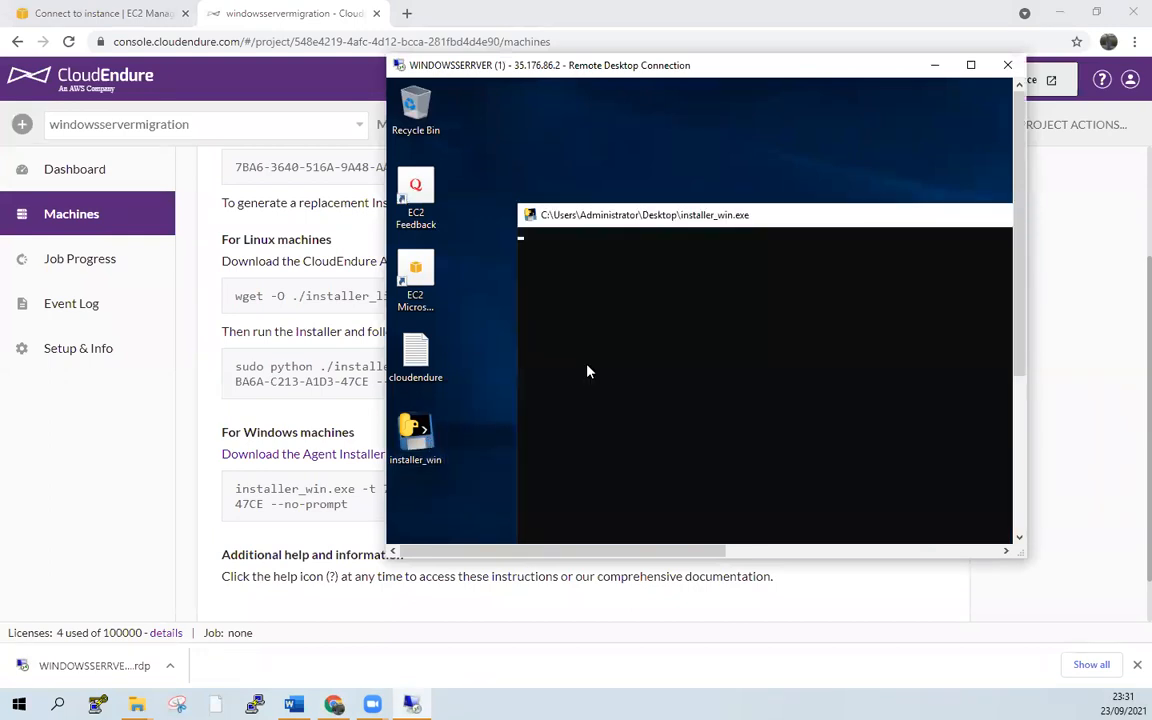
click(970, 65)
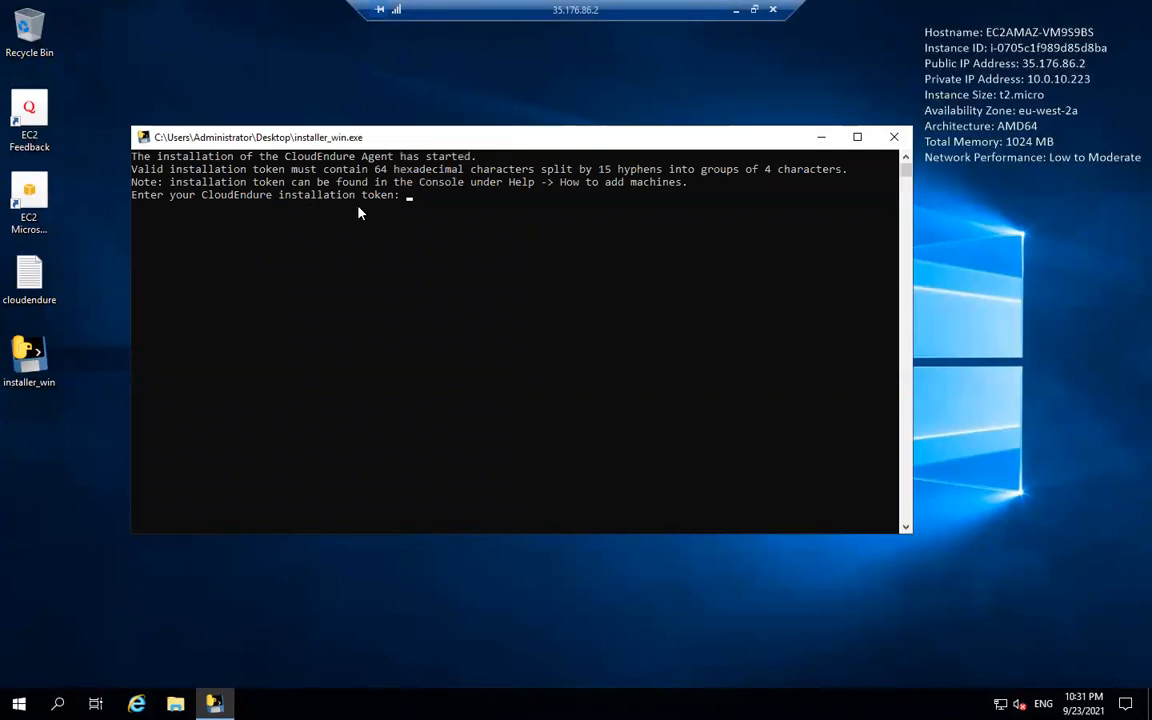
- Switch back to the CloudEndure console and copy the agent installation token from the How To Add Machines instructions
click(754, 9)
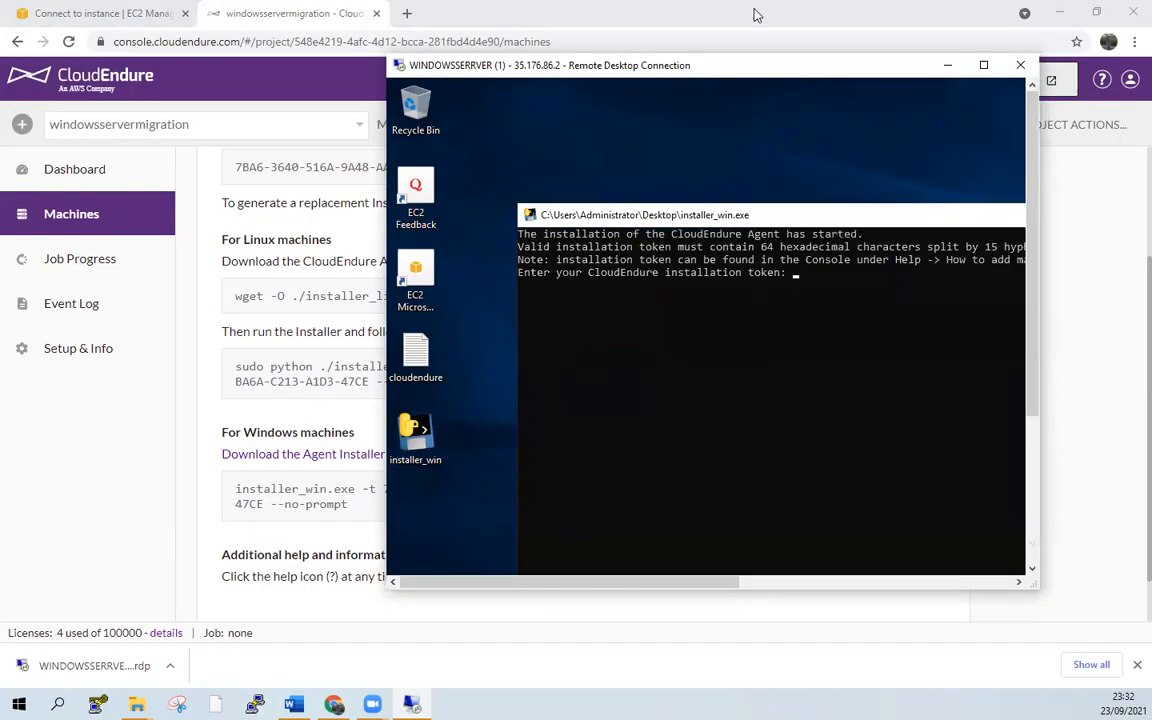
click(108, 462)
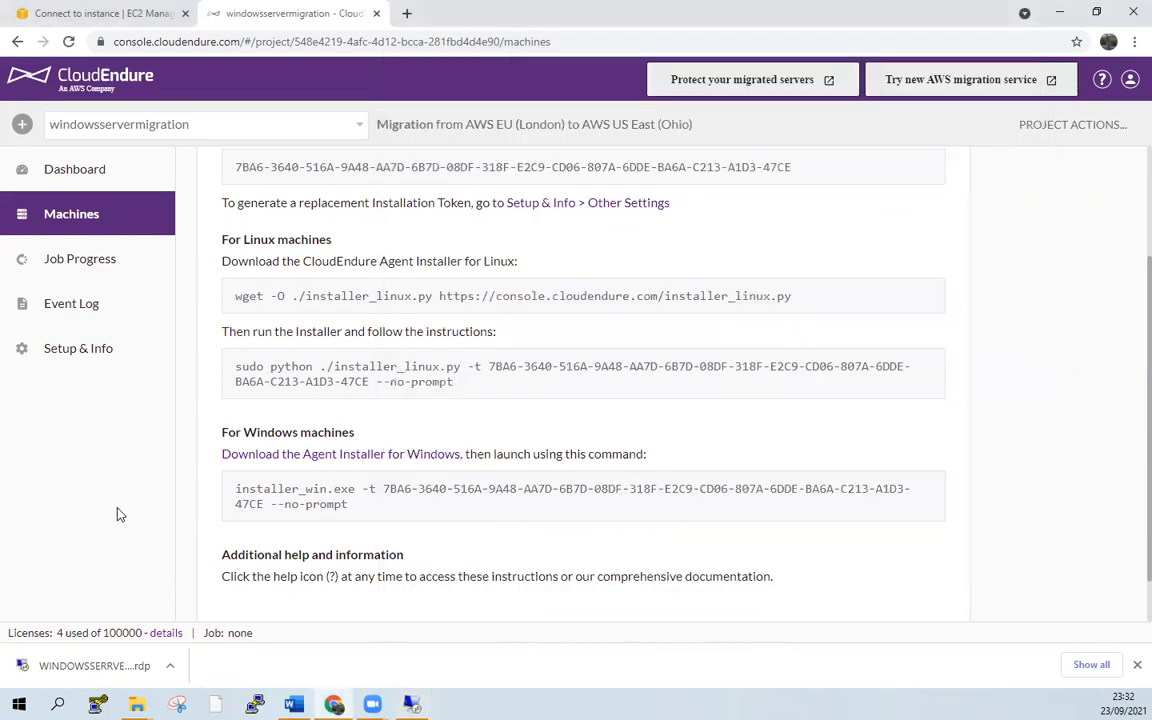
scroll(350, 485, up, 2)
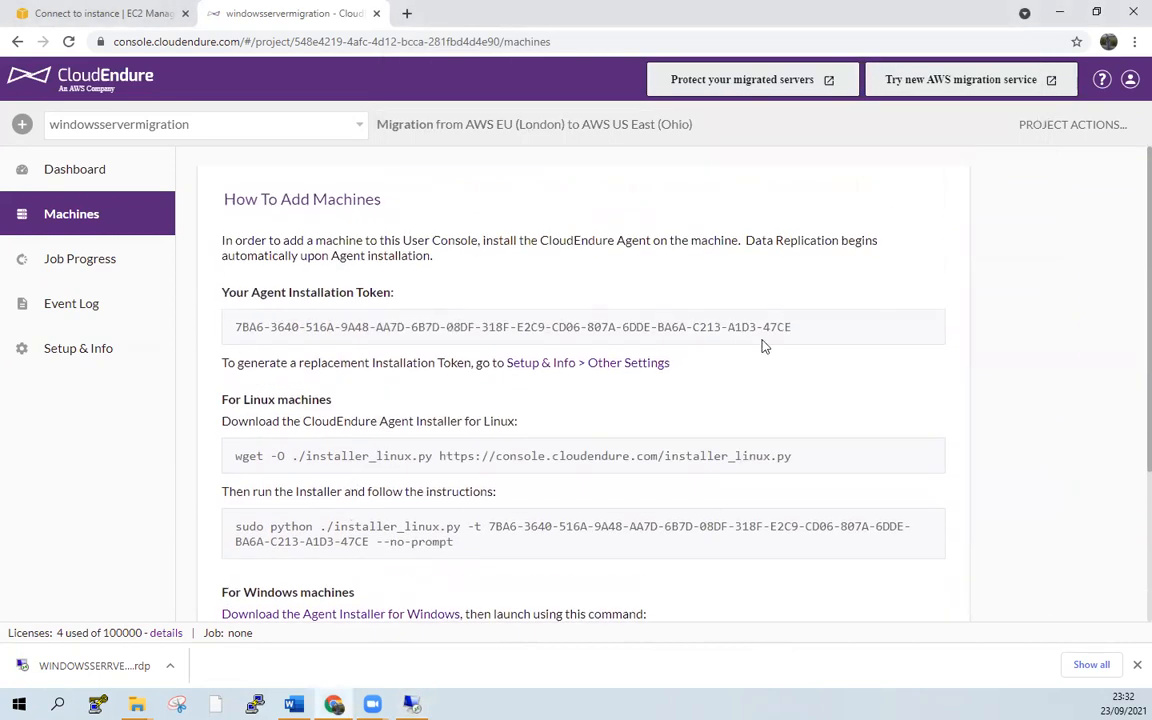
drag(810, 333, 223, 333)
right_click(298, 330)
click(407, 341)
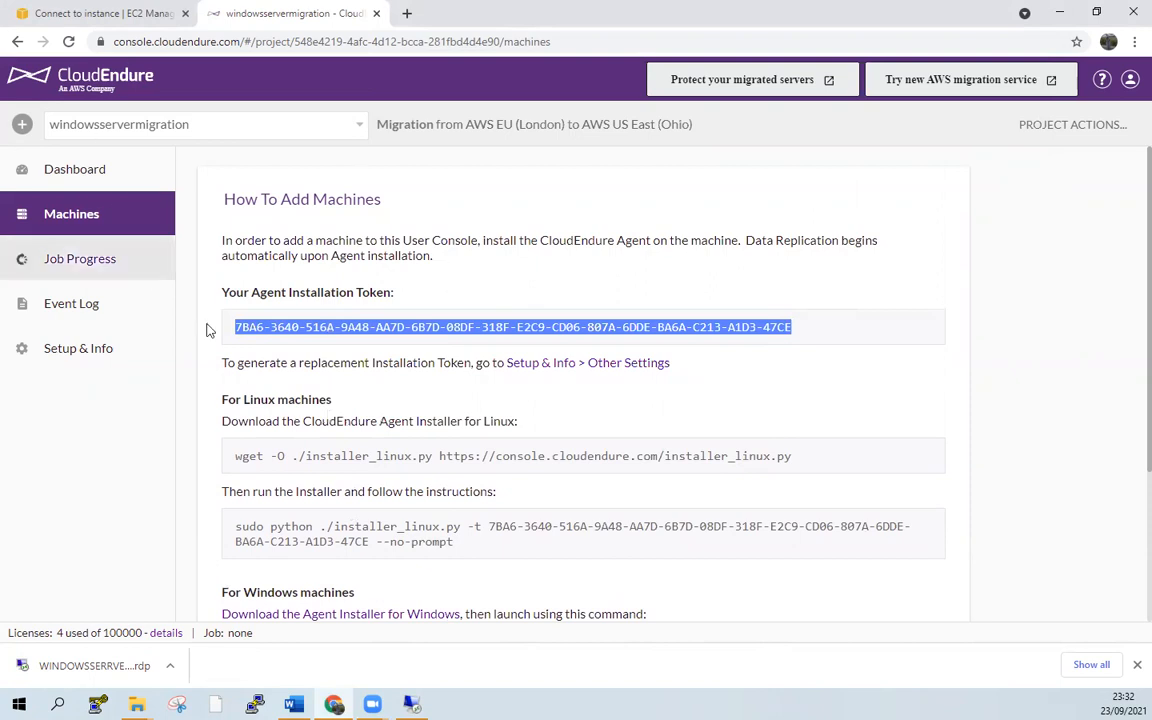
- Return to the remote desktop session, paste the CloudEndure installation token into the installer prompt and submit it
click(412, 704)
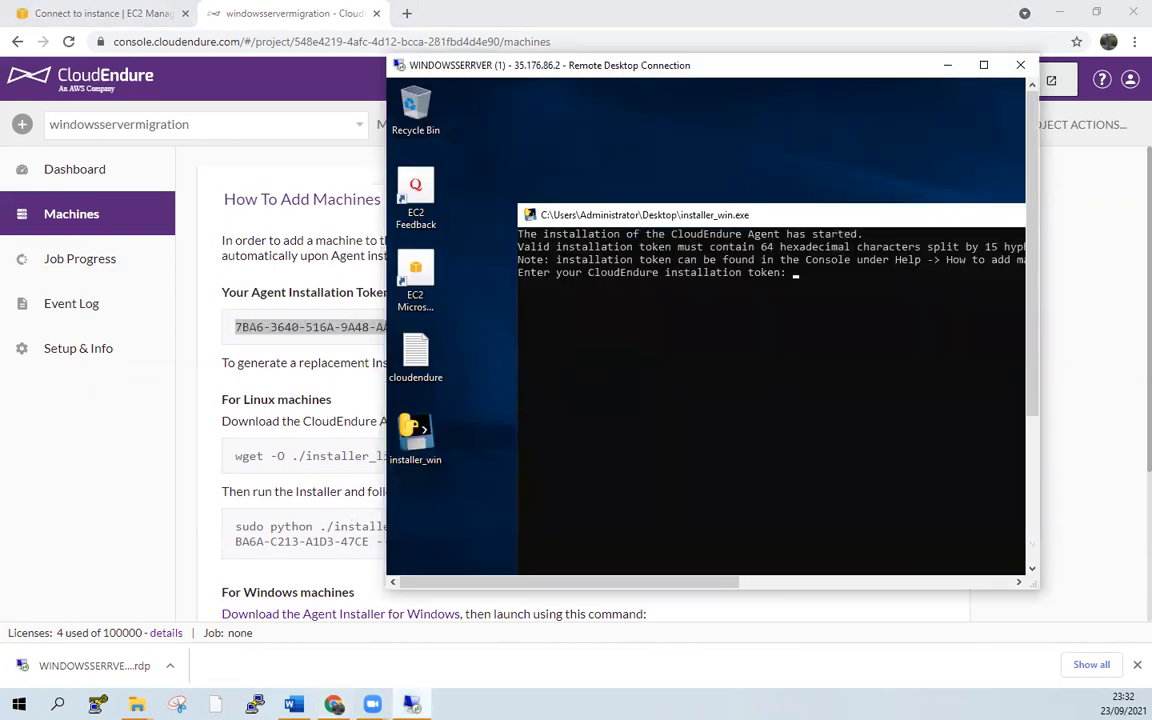
click(983, 64)
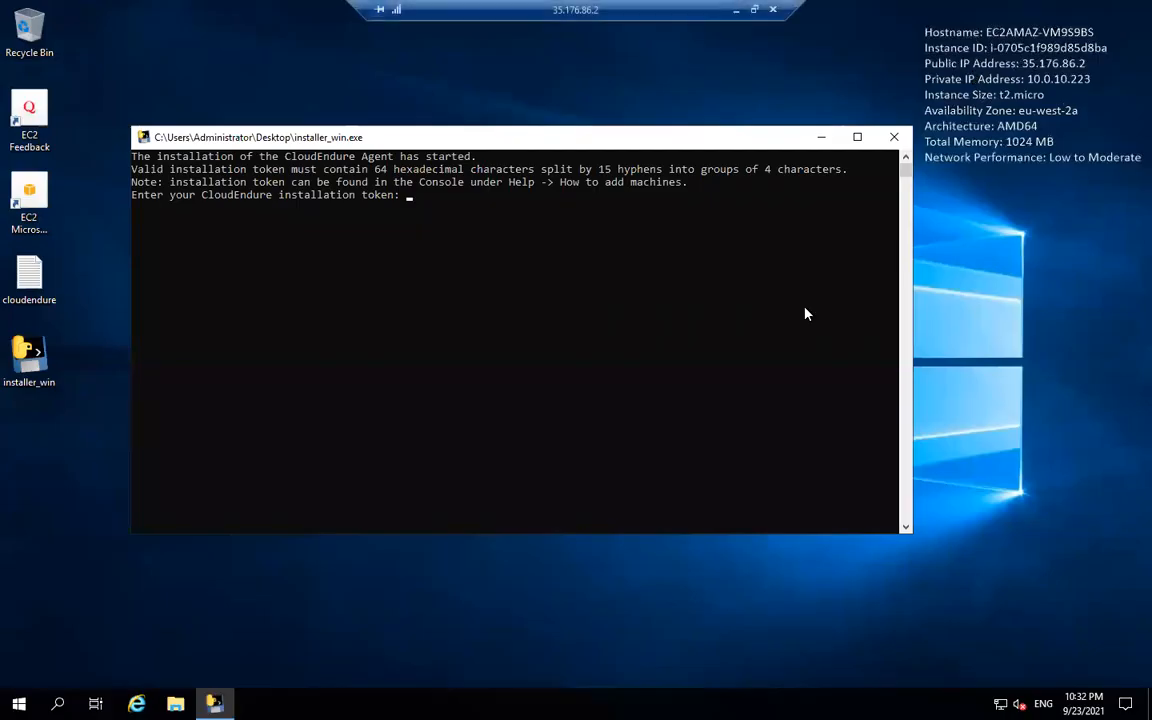
right_click(461, 206)
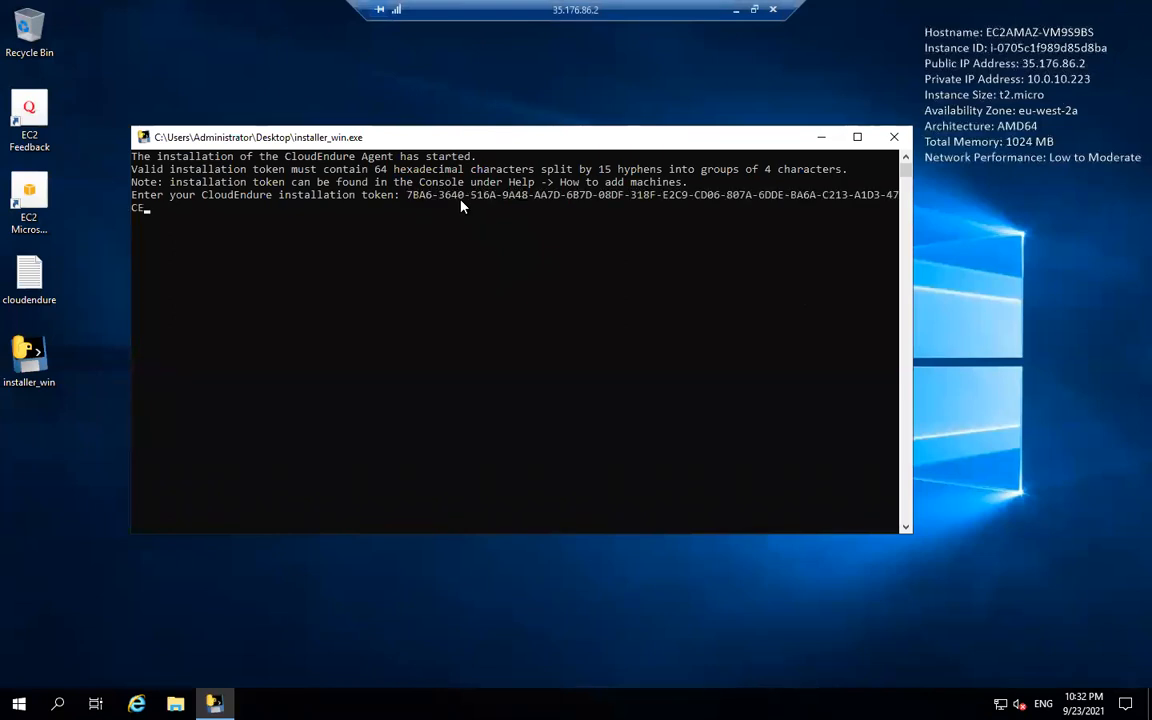
key(Return)
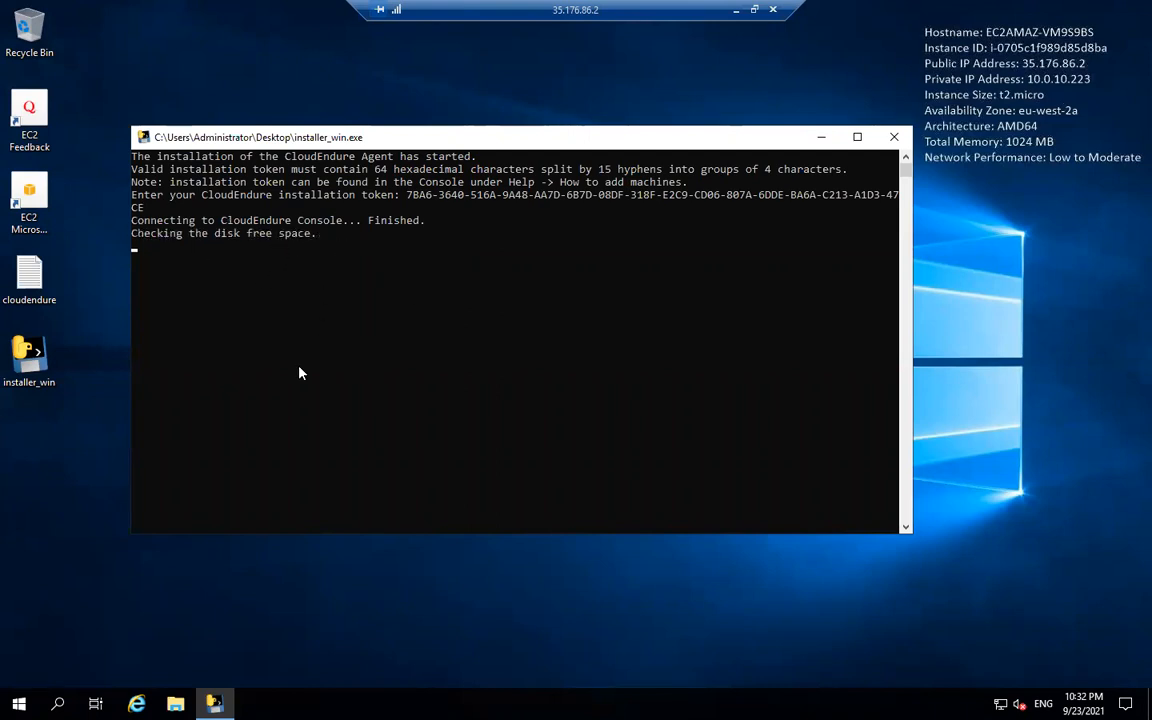
- Return to the CloudEndure console and check the project's dashboard, machines, setup information and job progress for the new machine
click(757, 10)
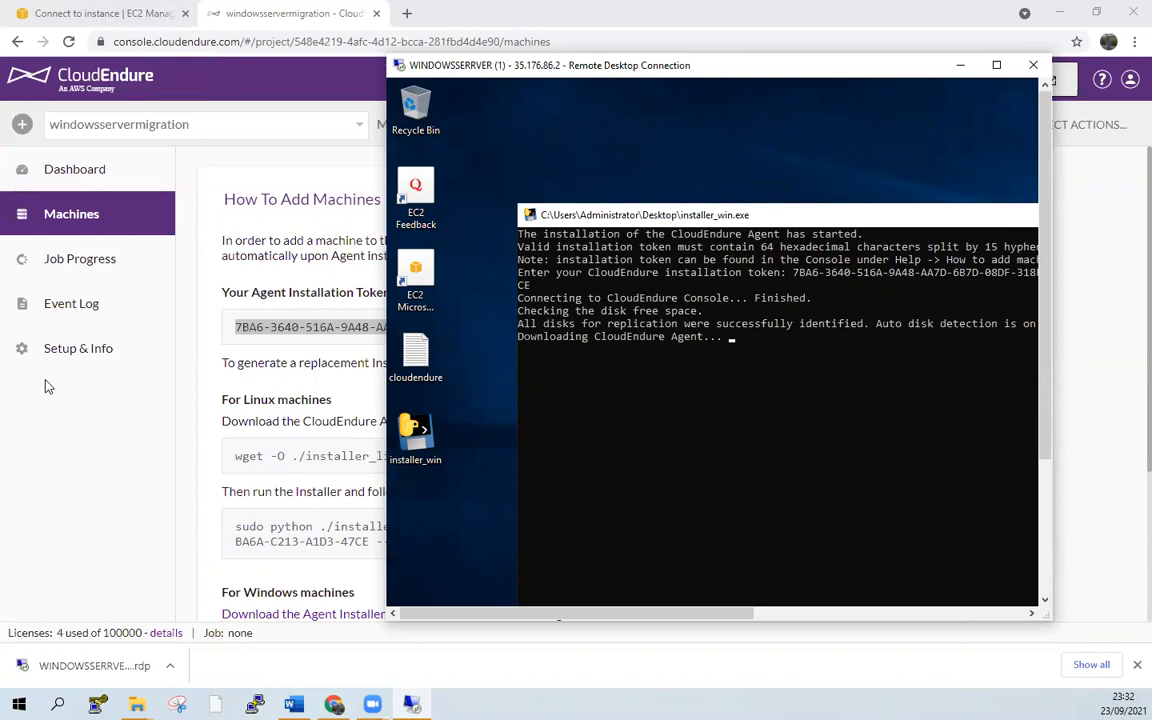
click(59, 180)
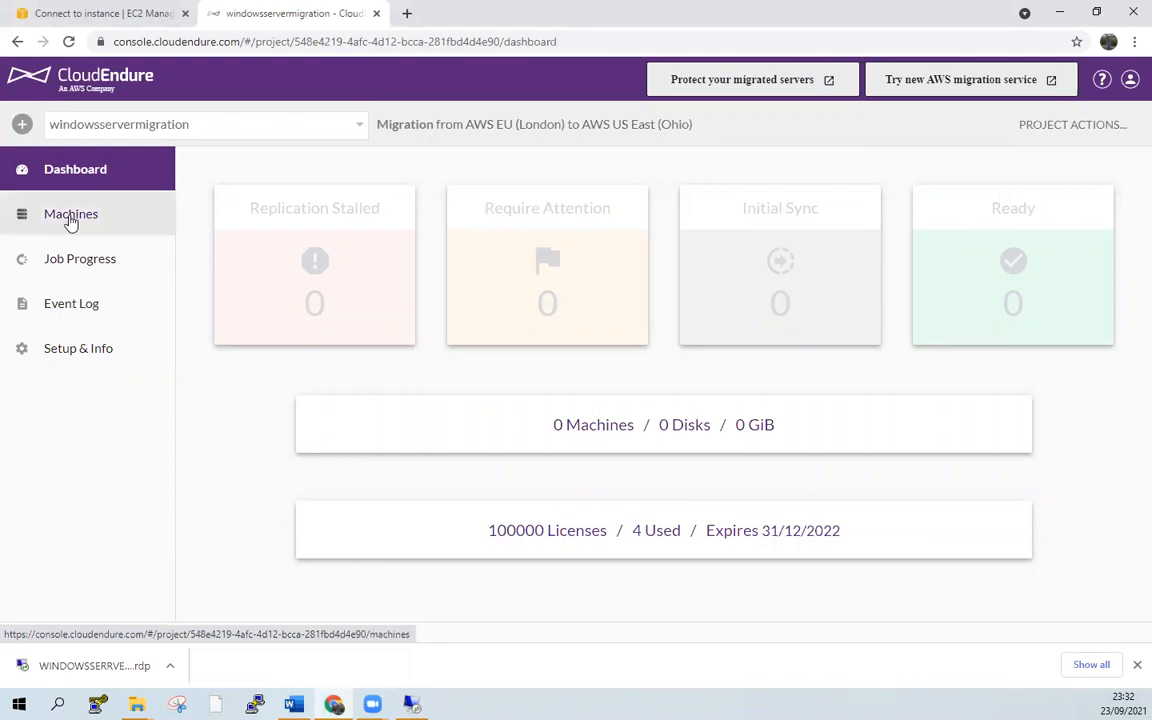
click(69, 222)
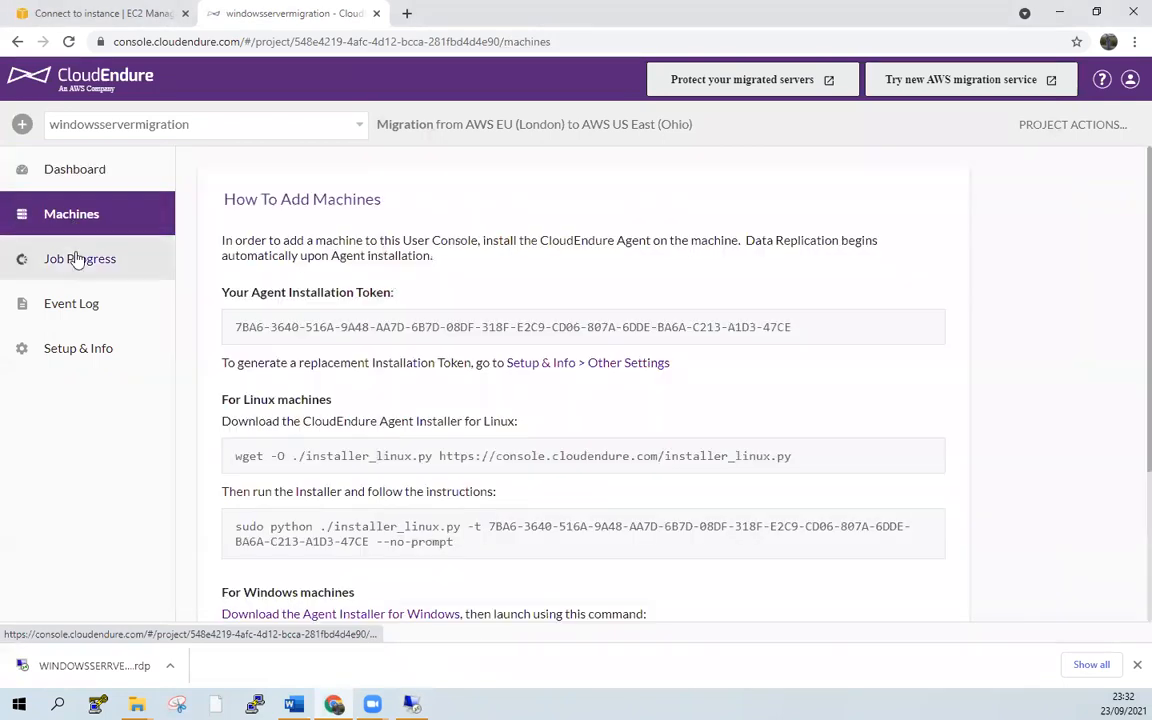
click(75, 180)
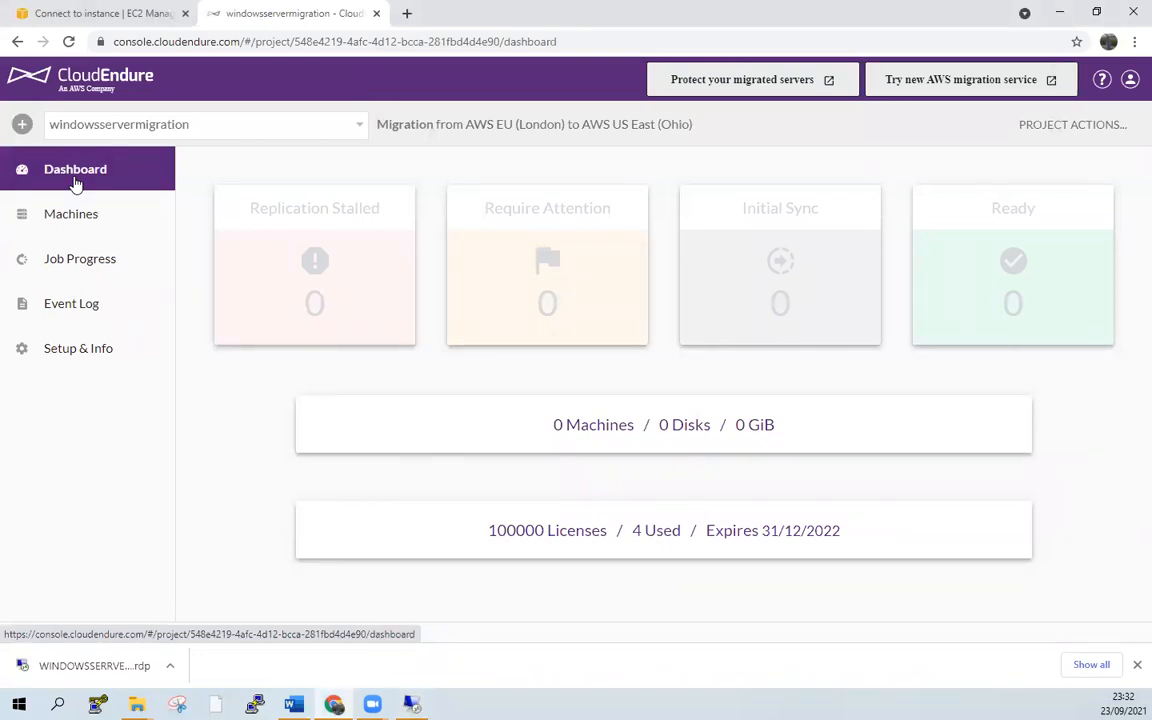
click(100, 363)
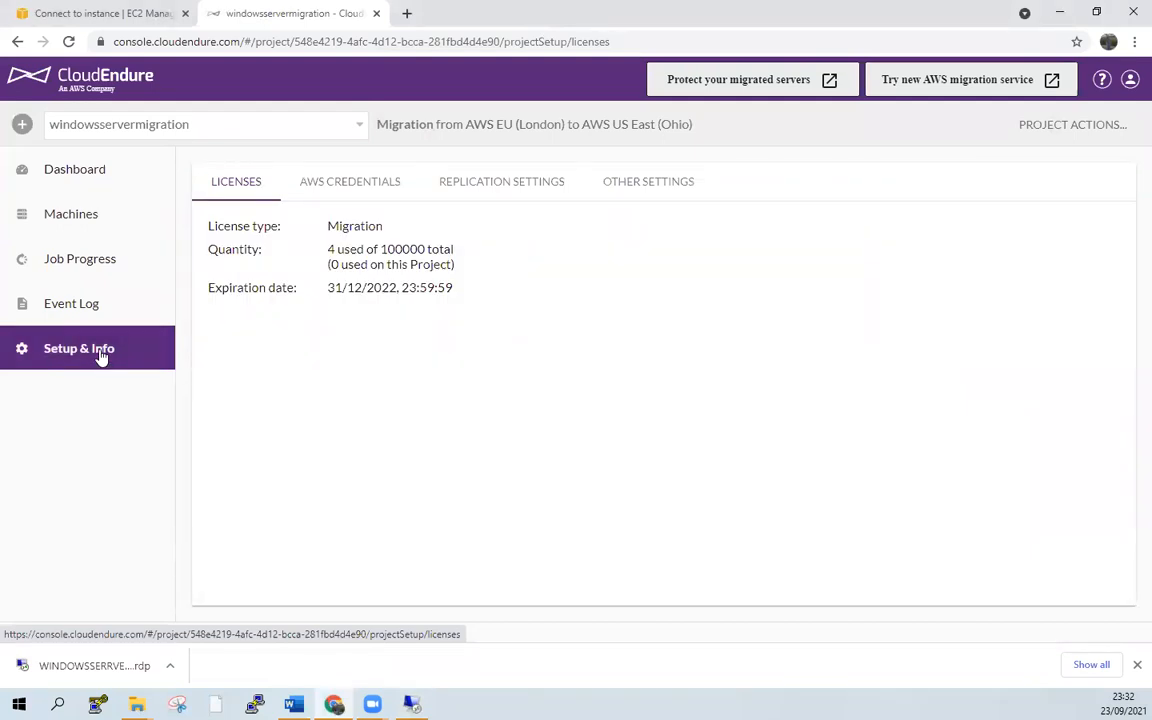
click(82, 177)
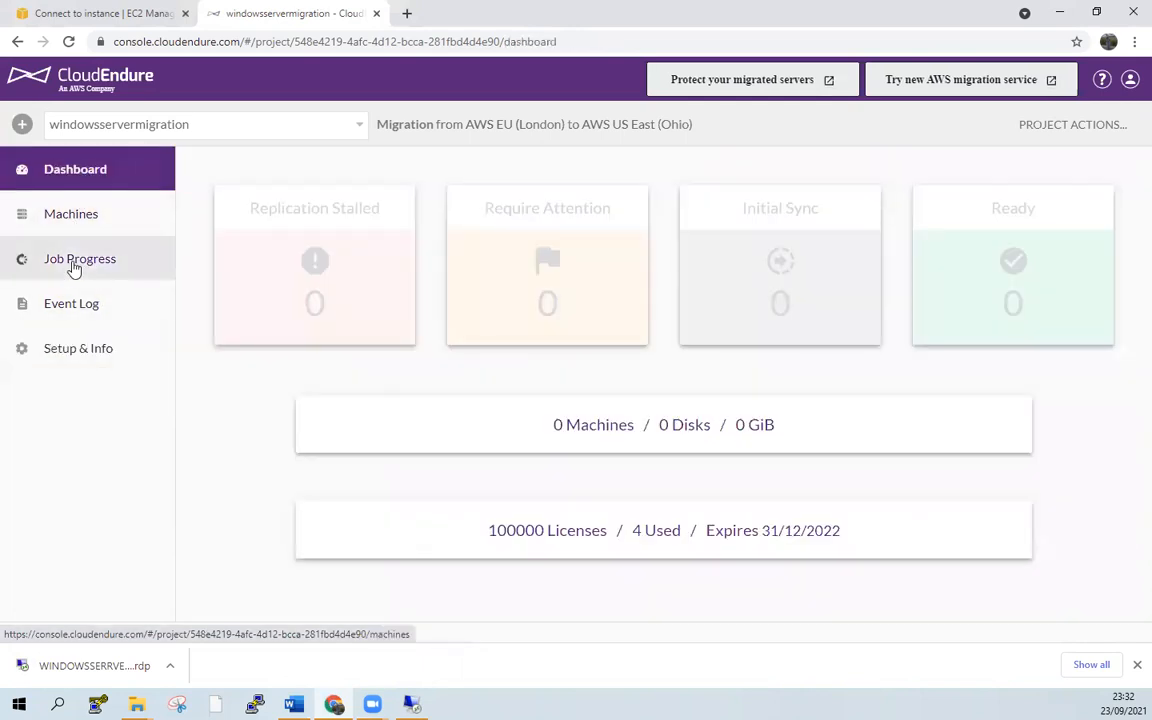
click(75, 264)
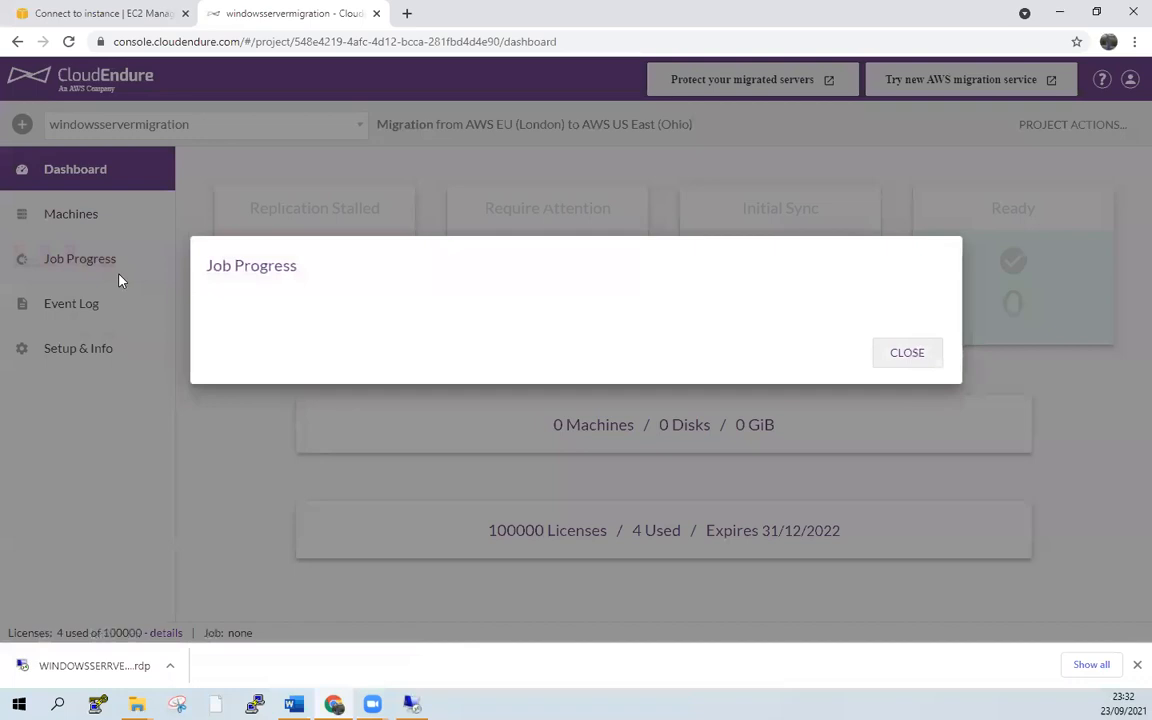
- Close the job progress report and return to the remote desktop session, enlarged to full screen, to check the CloudEndure agent installation
click(899, 356)
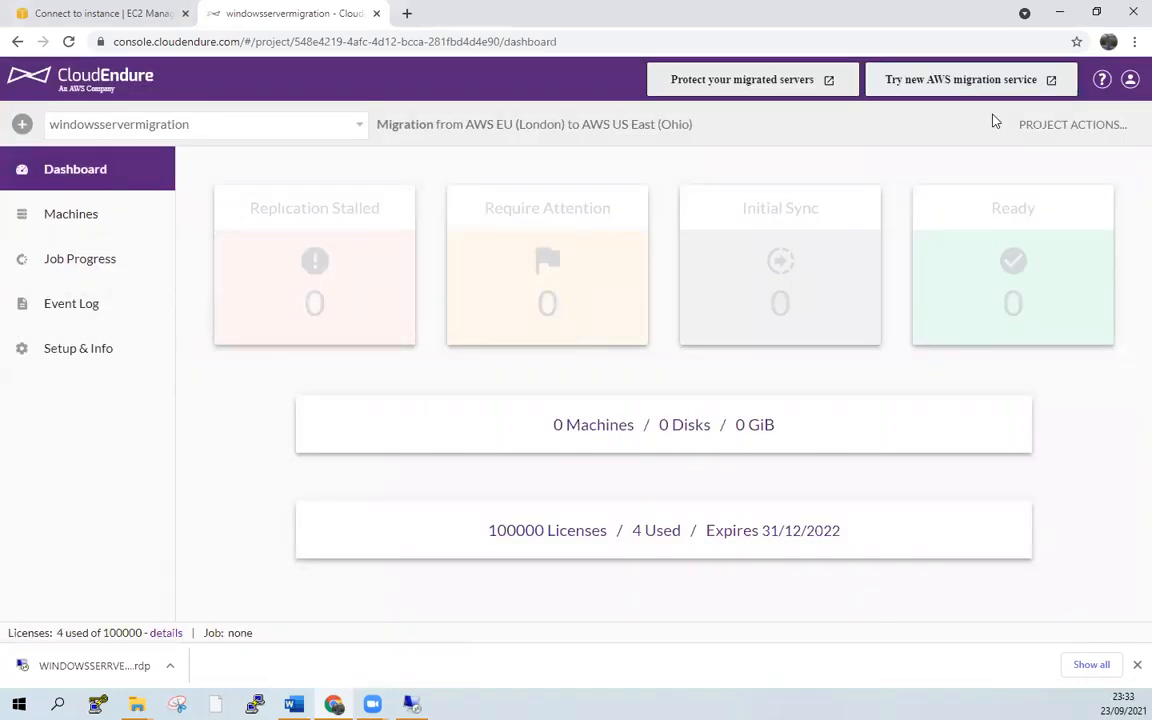
click(1110, 127)
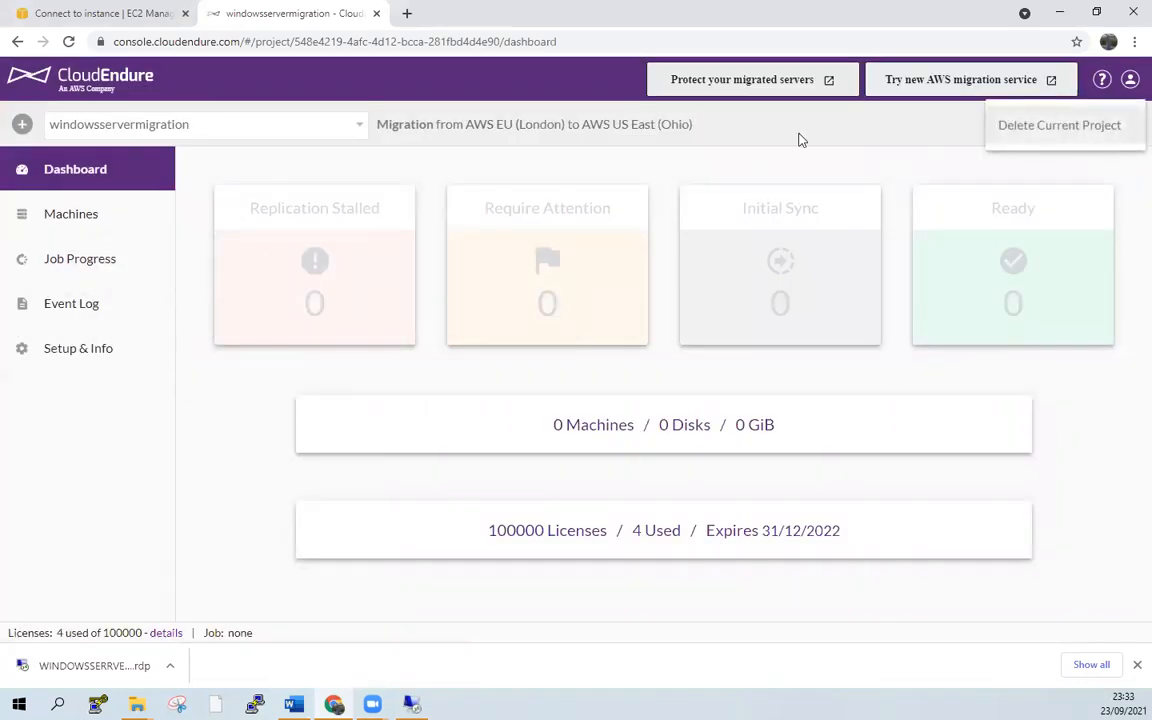
click(76, 15)
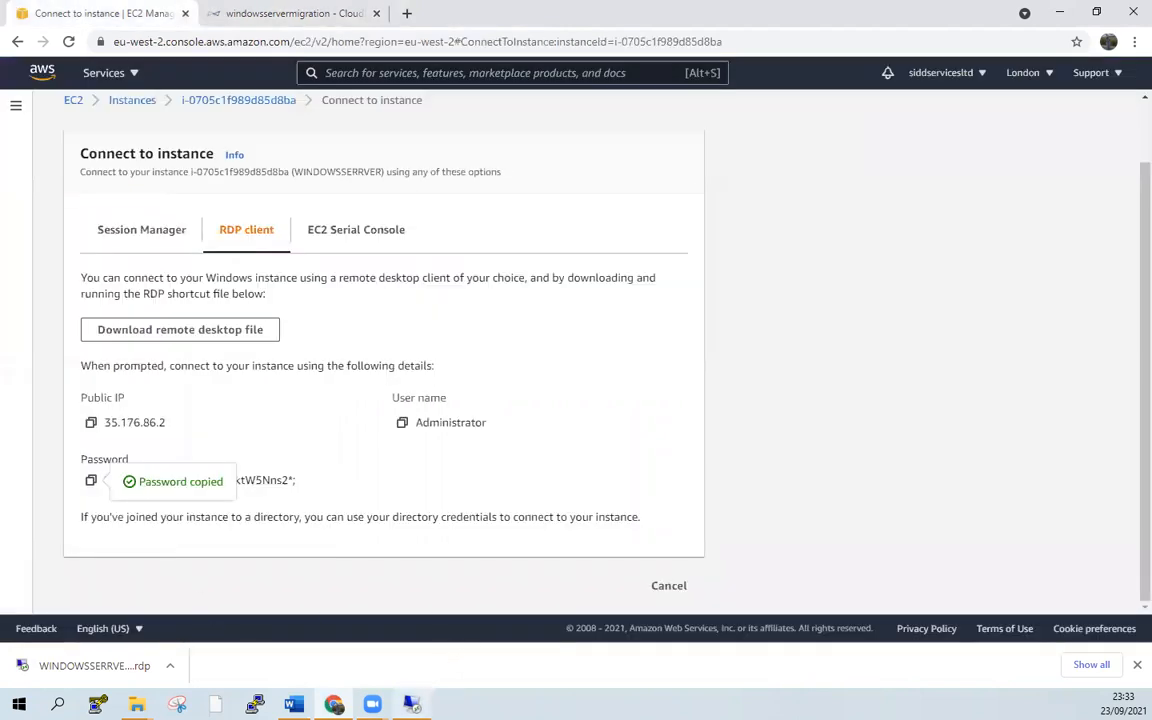
click(411, 702)
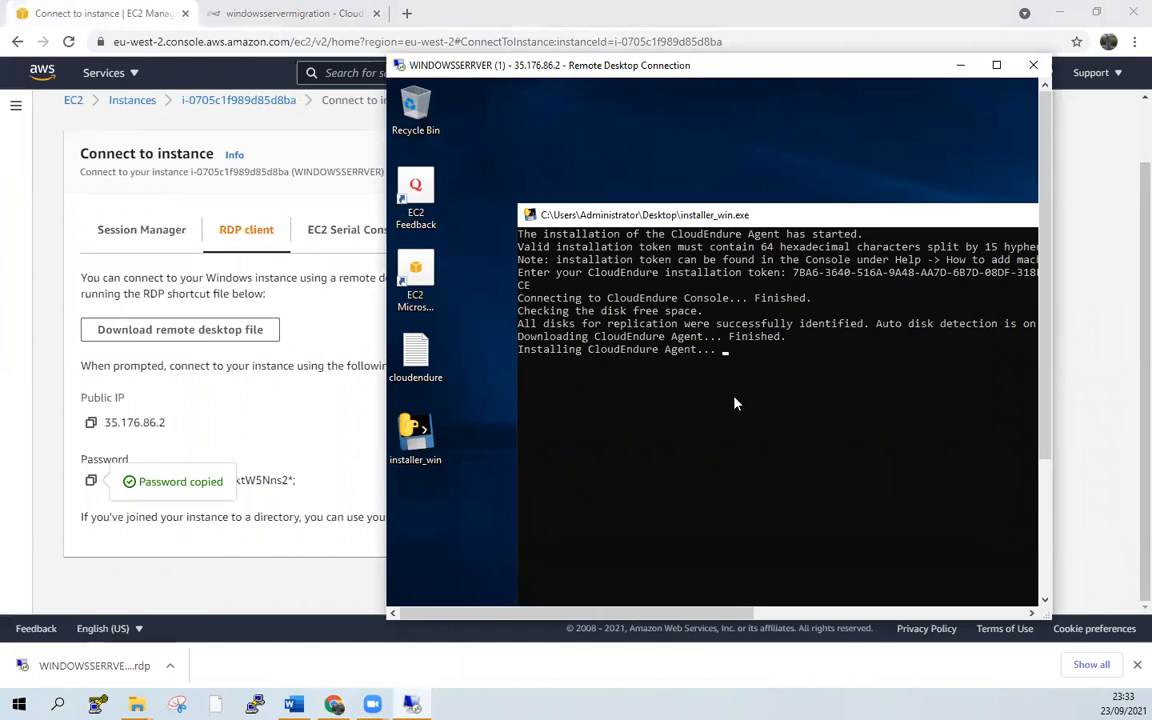
click(996, 65)
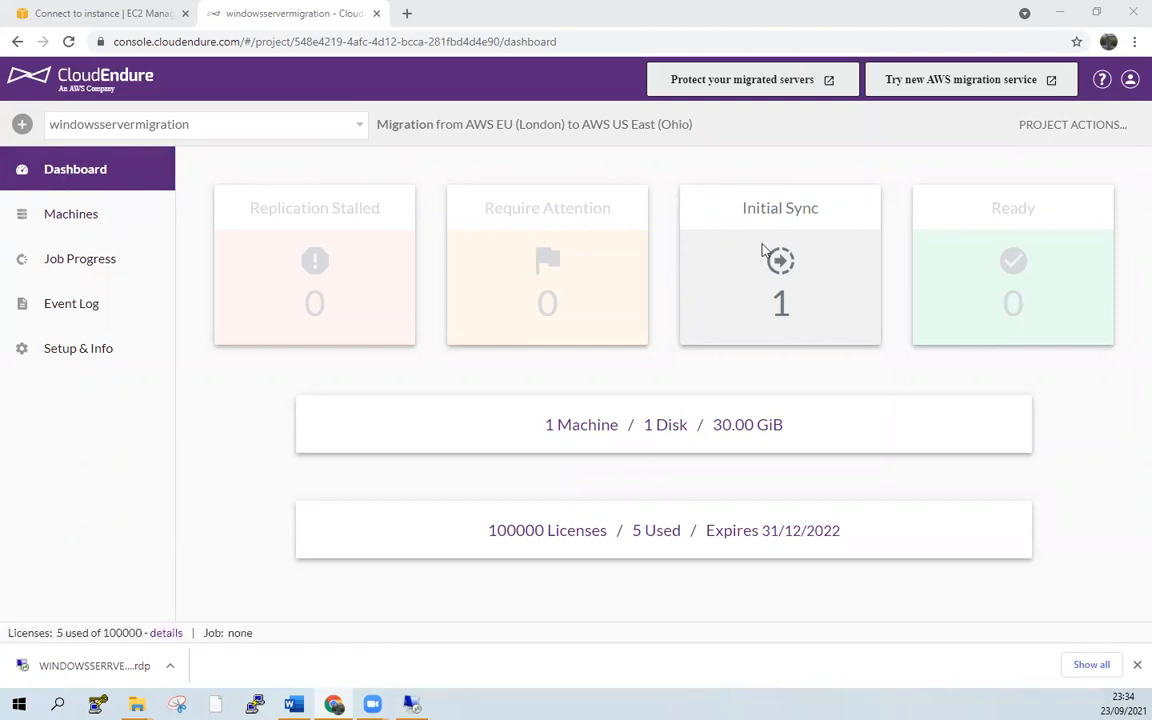
- Check the replication progress of WINDOWSSERRVER in the CloudEndure project's machine list, then view and close the job progress report
click(79, 216)
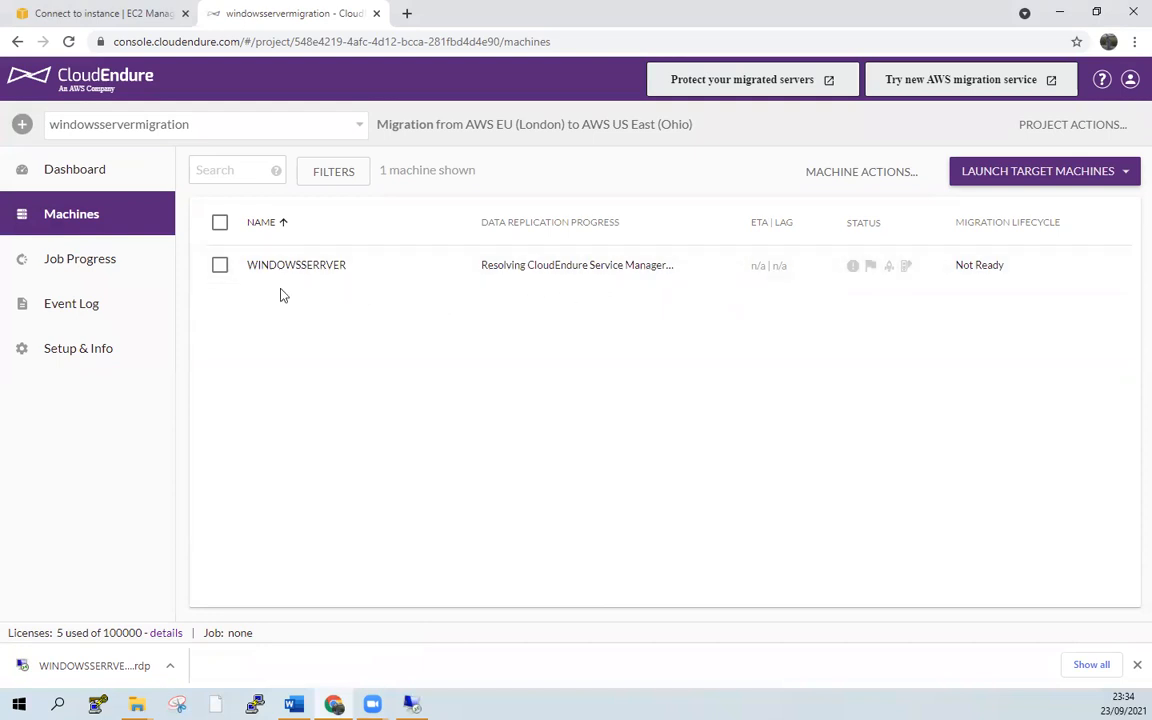
click(49, 270)
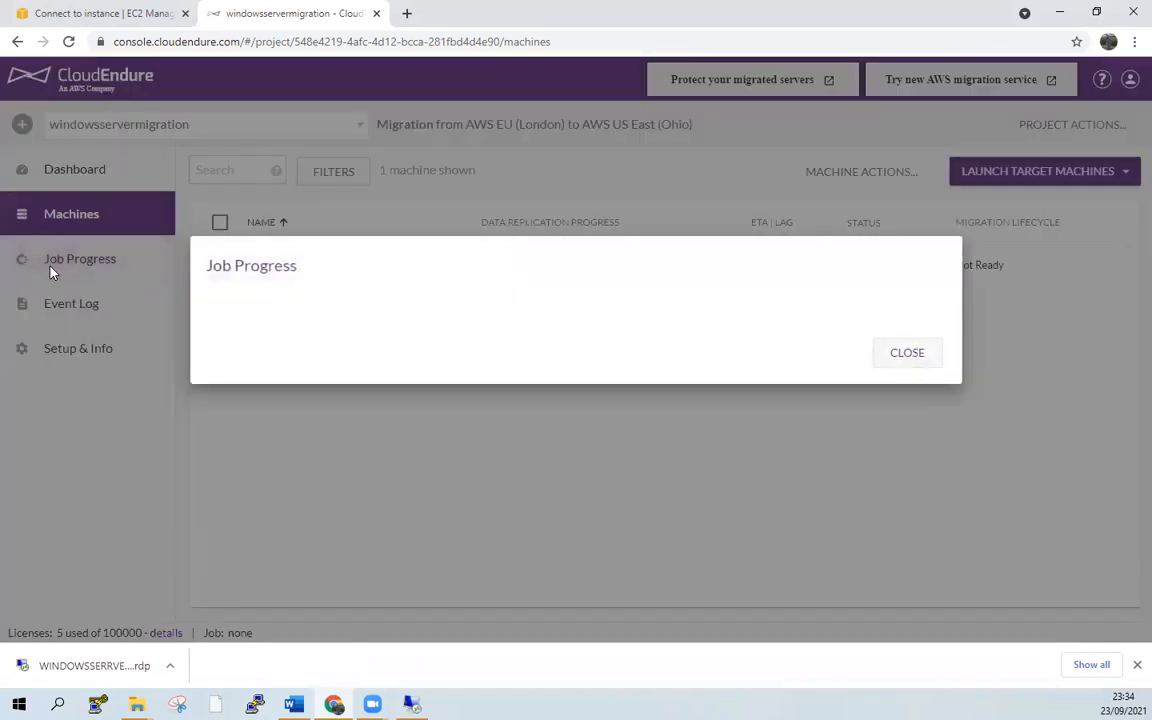
click(880, 354)
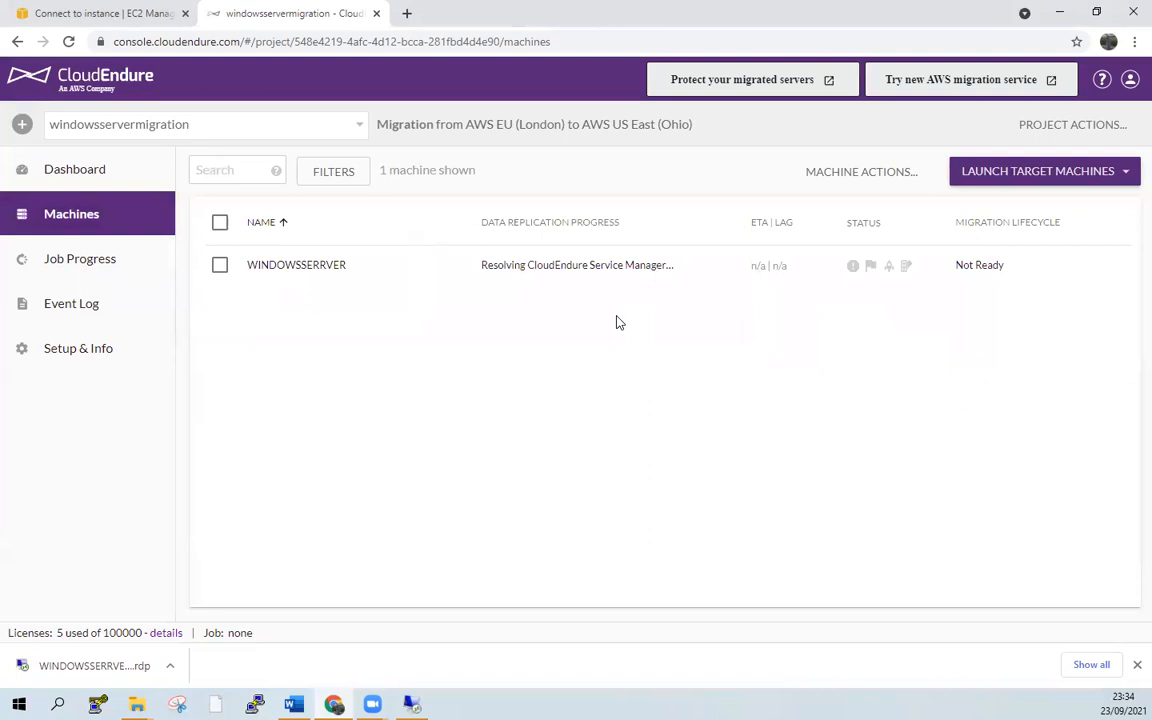